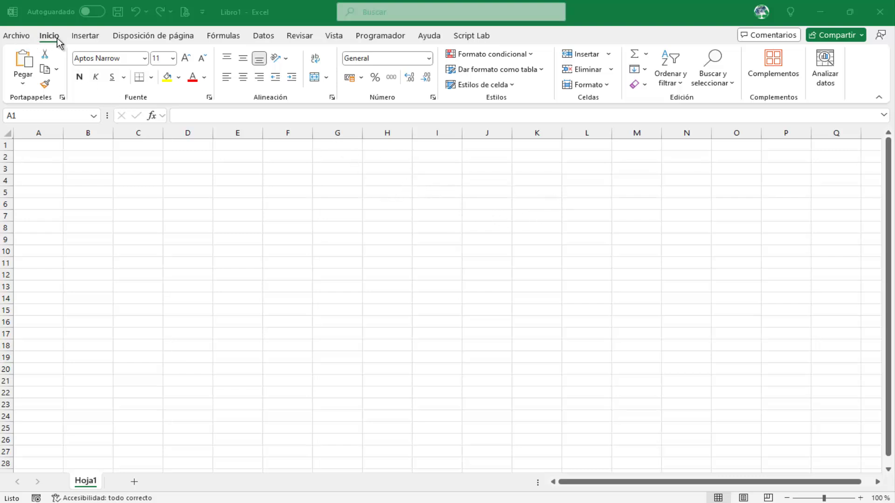
- Tour Excel's ribbon tabs from Page Layout through Help and Script Lab
{"action": "left_click", "coordinate": [150, 40]}
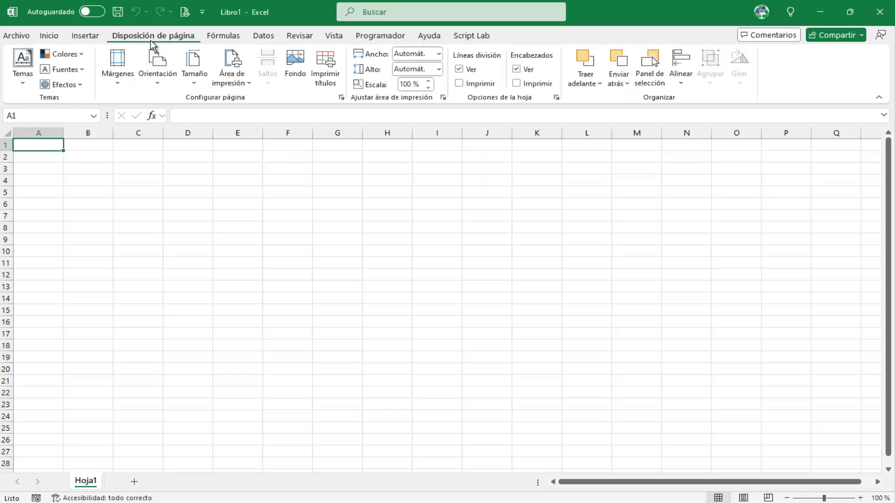
{"action": "left_click", "coordinate": [233, 38]}
{"action": "left_click", "coordinate": [263, 37]}
{"action": "left_click", "coordinate": [299, 37]}
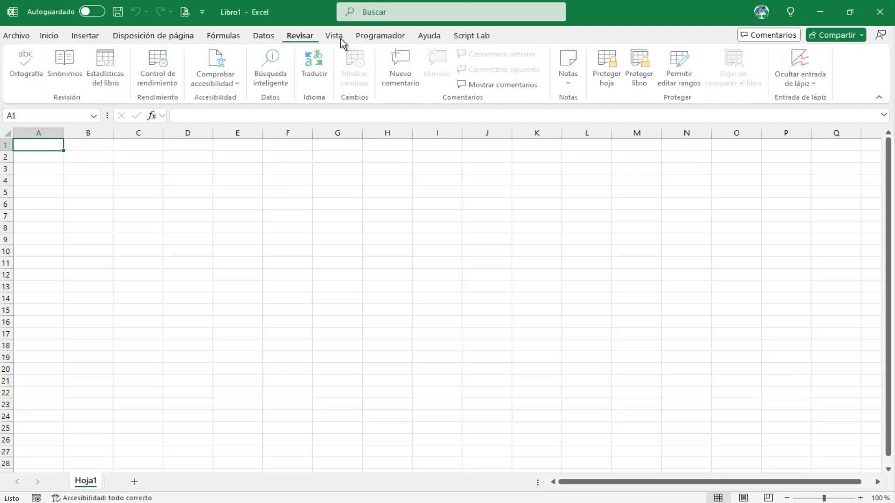
{"action": "left_click", "coordinate": [334, 37]}
{"action": "left_click", "coordinate": [380, 37]}
{"action": "left_click", "coordinate": [430, 37]}
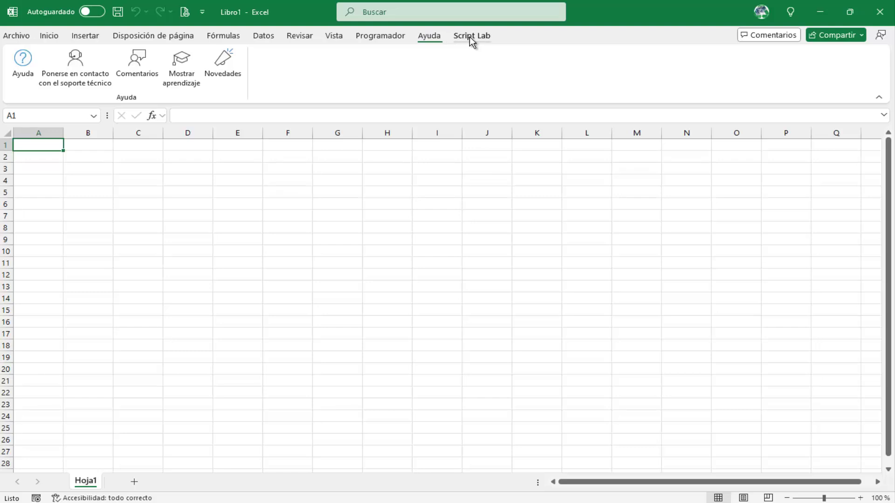
{"action": "left_click", "coordinate": [469, 37]}
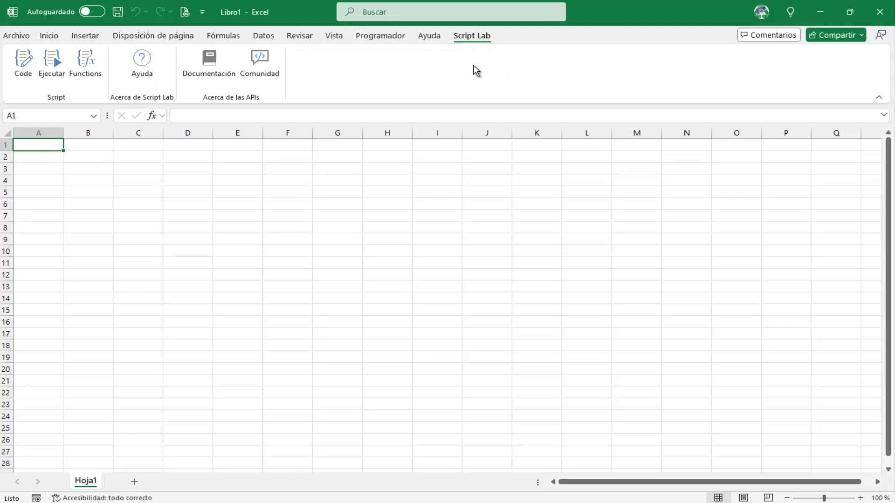
- Revisit the Home, Insert, Page Layout and Formulas ribbon tabs, ending back on Home
{"action": "left_click", "coordinate": [55, 37]}
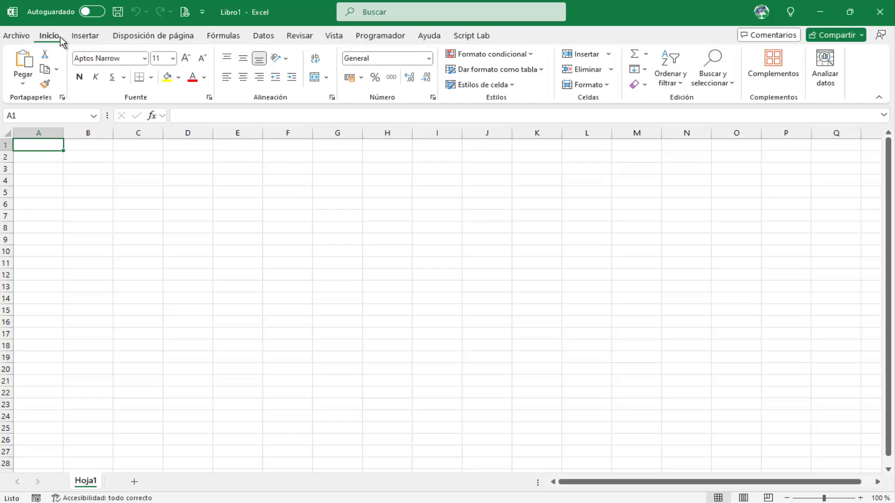
{"action": "left_click", "coordinate": [91, 37]}
{"action": "left_click", "coordinate": [139, 40]}
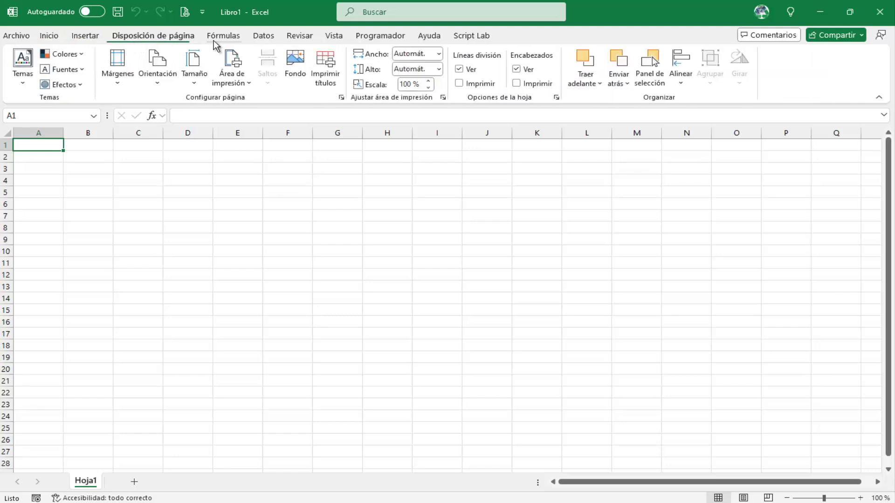
{"action": "left_click", "coordinate": [220, 40]}
{"action": "left_click", "coordinate": [85, 37]}
{"action": "left_click", "coordinate": [49, 37]}
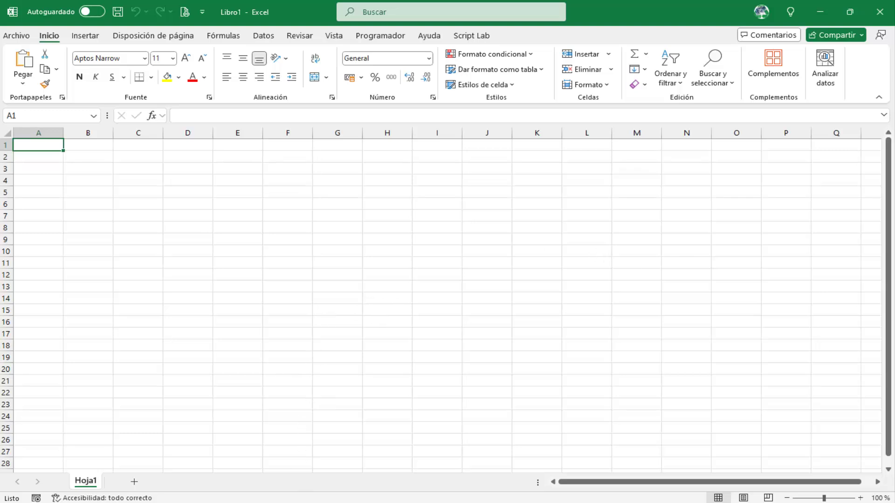
- From Gmail's Google apps launcher, open Hojas de cálculo in a new tab
{"action": "left_click", "coordinate": [422, 474]}
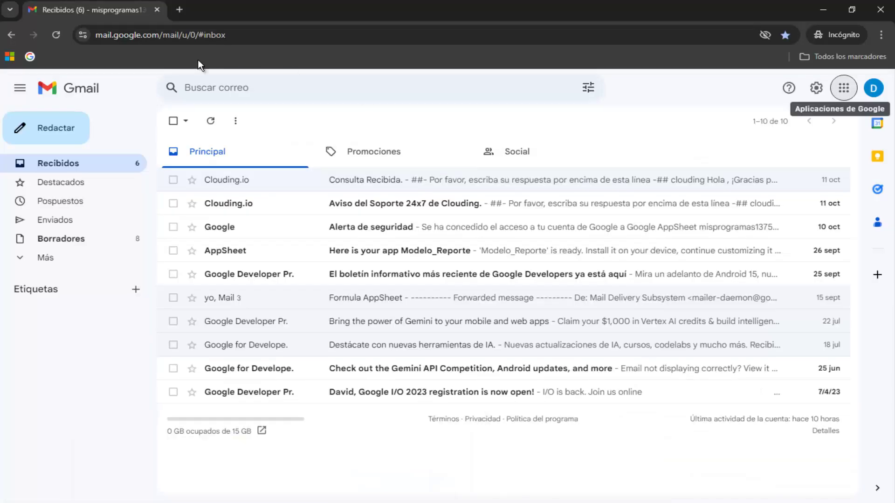
{"action": "left_click", "coordinate": [844, 88]}
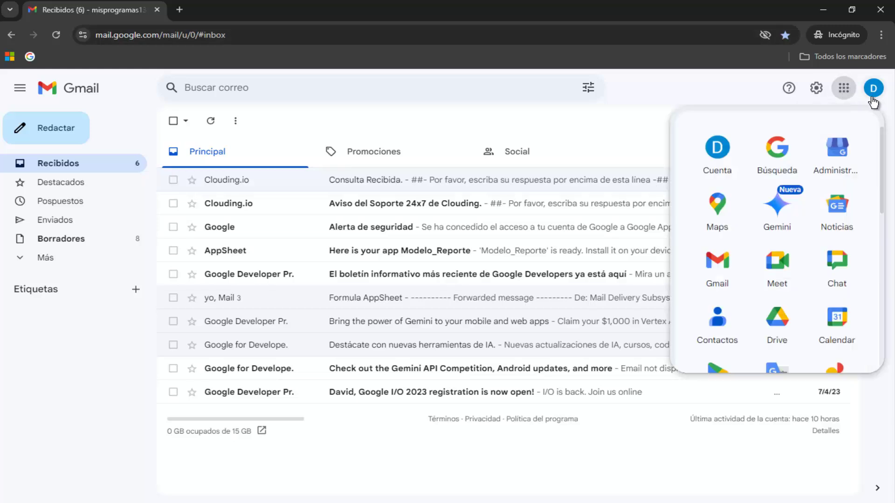
{"action": "scroll", "coordinate": [859, 230], "scroll_direction": "down", "scroll_amount": 3}
{"action": "scroll", "coordinate": [859, 230], "scroll_direction": "down", "scroll_amount": 2}
{"action": "scroll", "coordinate": [851, 233], "scroll_direction": "down", "scroll_amount": 2}
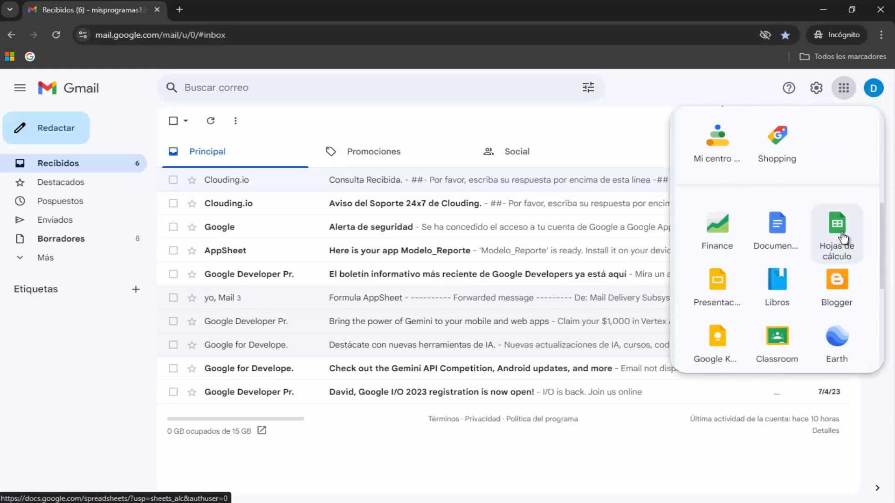
{"action": "left_click", "coordinate": [844, 238]}
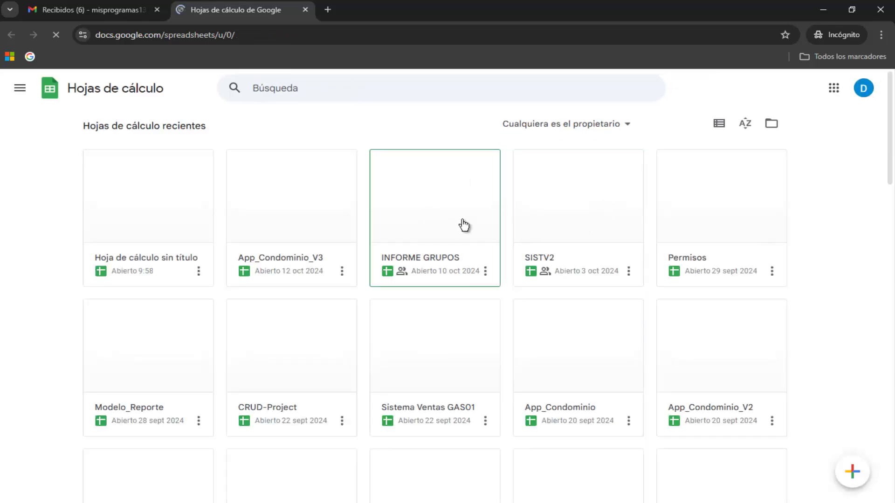
- Open the Hoja de cálculo sin título card as a blank spreadsheet
{"action": "left_click", "coordinate": [177, 194]}
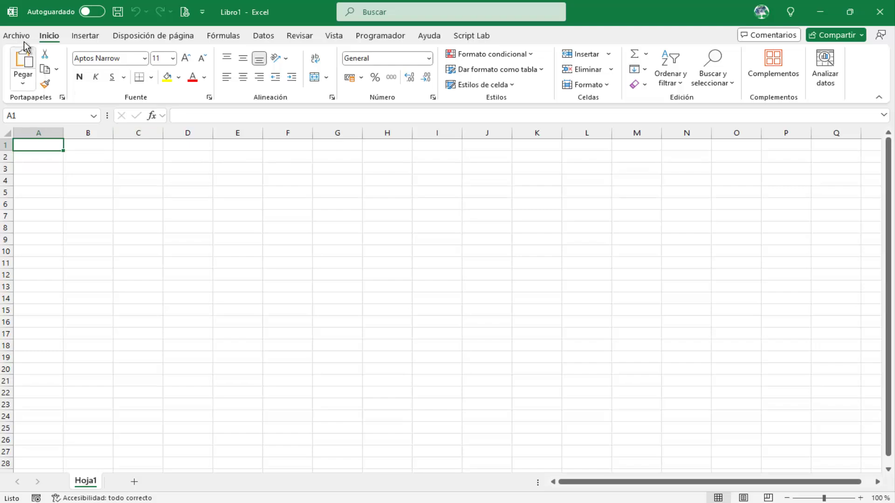
- Show Excel's Archivo start page and highlight its areas
{"action": "left_click", "coordinate": [17, 36]}
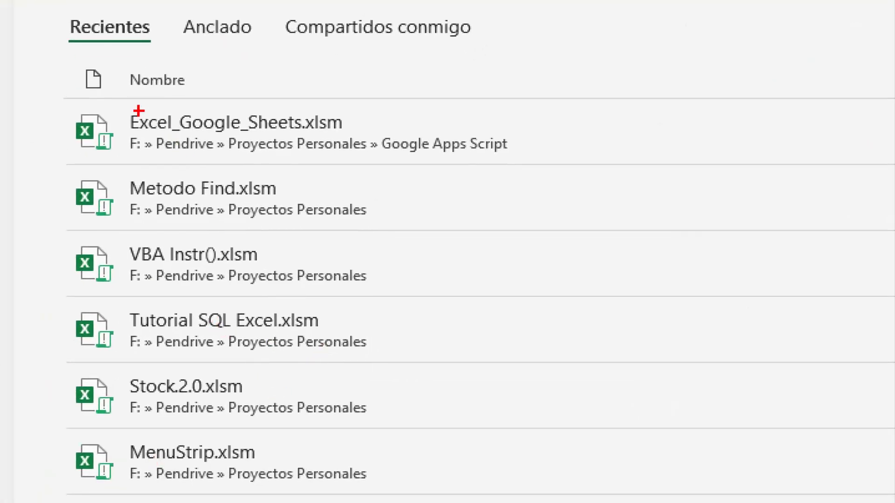
{"action": "mouse_move", "coordinate": [26, 51]}
{"action": "left_mouse_down"}
{"action": "mouse_move", "coordinate": [193, 231]}
{"action": "mouse_move", "coordinate": [683, 502]}
{"action": "left_mouse_up"}
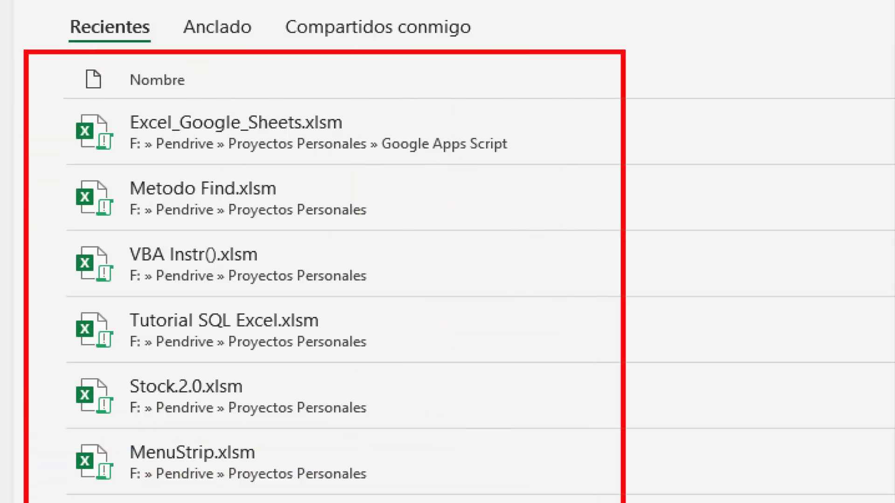
{"action": "left_click_drag", "start_coordinate": [756, 316], "coordinate": [862, 218]}
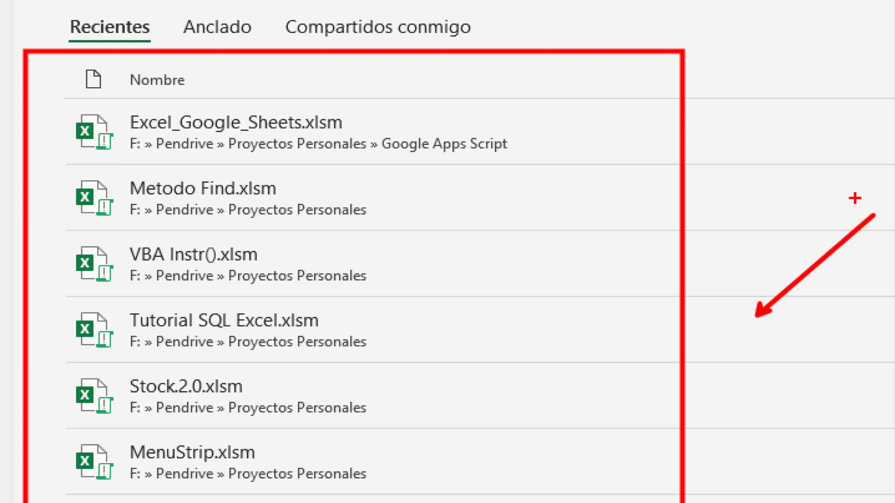
{"action": "key", "text": "Escape"}
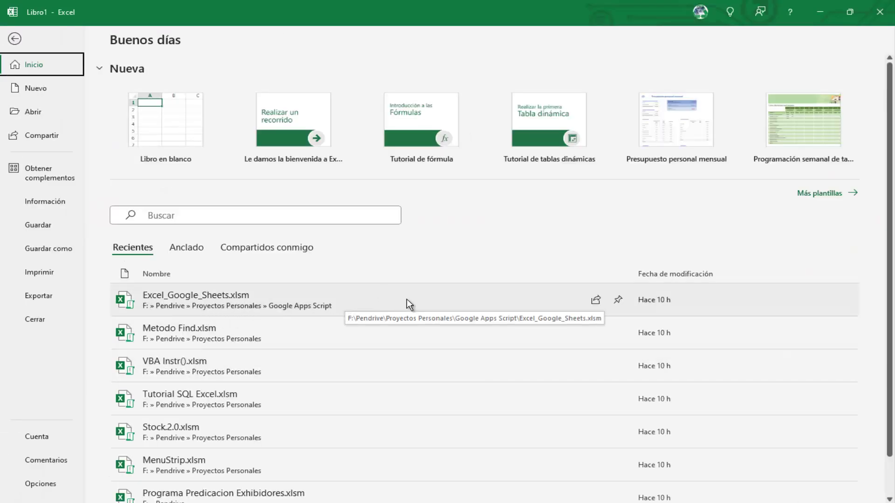
- Browse the Anclado, Compartidos conmigo and Recientes file lists
{"action": "left_click", "coordinate": [186, 248]}
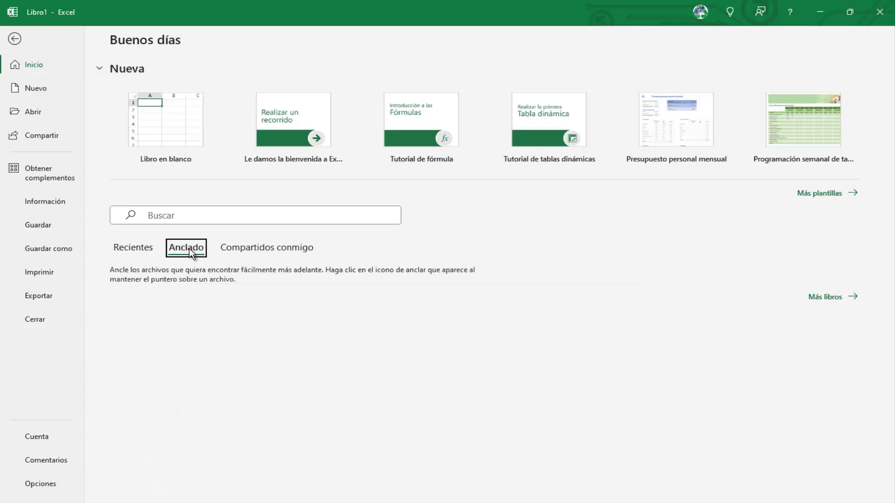
{"action": "left_click", "coordinate": [267, 248]}
{"action": "left_click", "coordinate": [136, 249]}
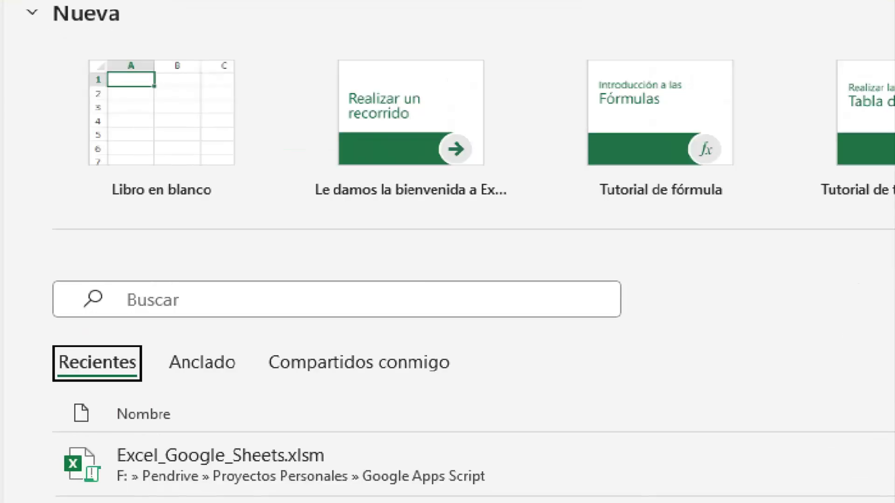
{"action": "mouse_move", "coordinate": [94, 42]}
{"action": "left_mouse_down"}
{"action": "mouse_move", "coordinate": [302, 196]}
{"action": "mouse_move", "coordinate": [358, 283]}
{"action": "left_mouse_up"}
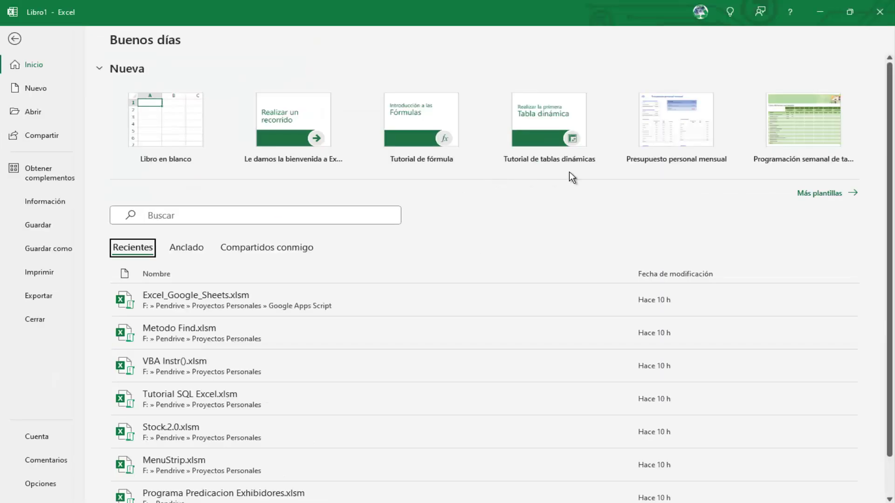
{"action": "left_click", "coordinate": [822, 194]}
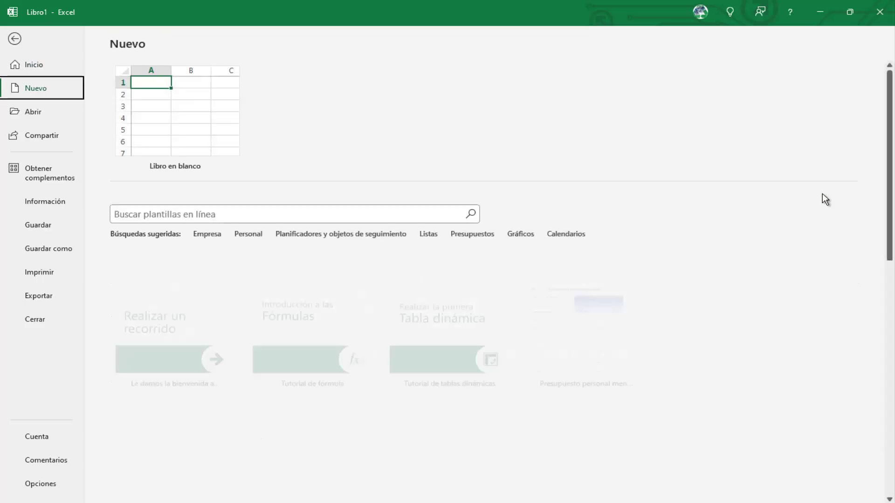
{"action": "scroll", "coordinate": [765, 210], "scroll_direction": "down", "scroll_amount": 3}
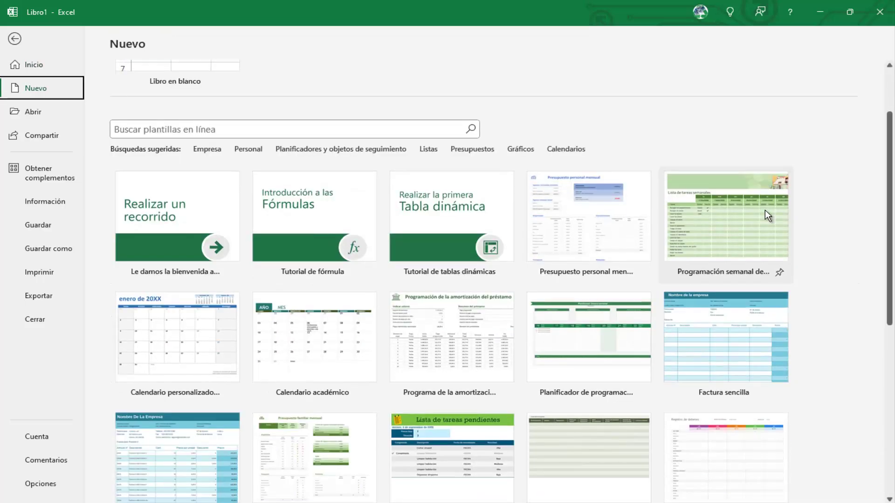
{"action": "scroll", "coordinate": [765, 210], "scroll_direction": "down", "scroll_amount": 3}
{"action": "scroll", "coordinate": [765, 210], "scroll_direction": "down", "scroll_amount": 3}
{"action": "scroll", "coordinate": [778, 222], "scroll_direction": "up", "scroll_amount": 2}
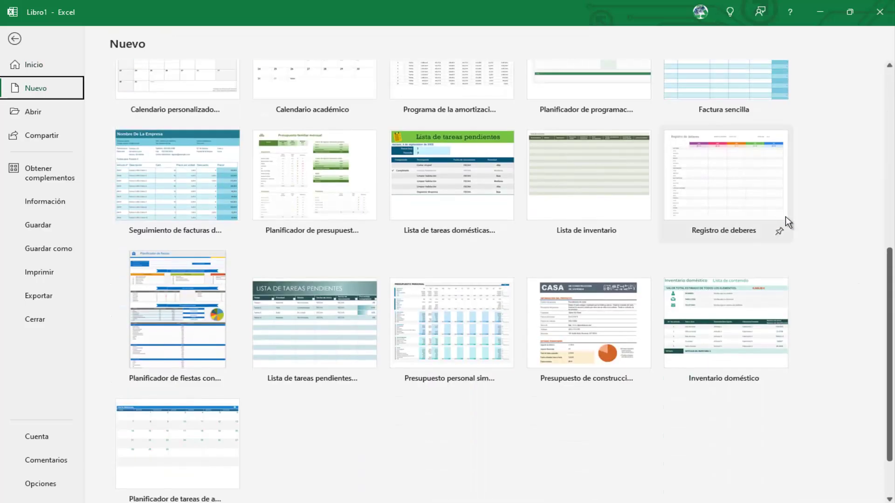
{"action": "scroll", "coordinate": [778, 223], "scroll_direction": "up", "scroll_amount": 3}
{"action": "scroll", "coordinate": [776, 221], "scroll_direction": "up", "scroll_amount": 2}
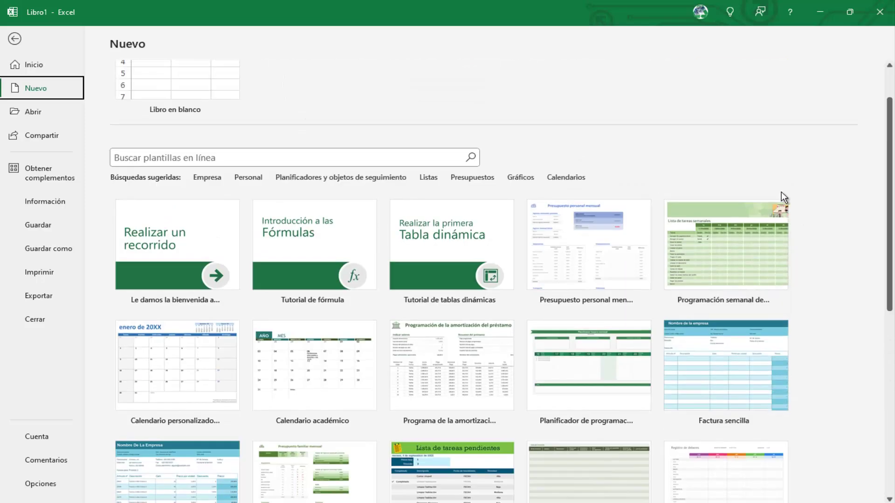
{"action": "left_click", "coordinate": [321, 395]}
- Bring the Google Sheets window forward and show the Archivo > Nuevo options
{"action": "left_click", "coordinate": [399, 479]}
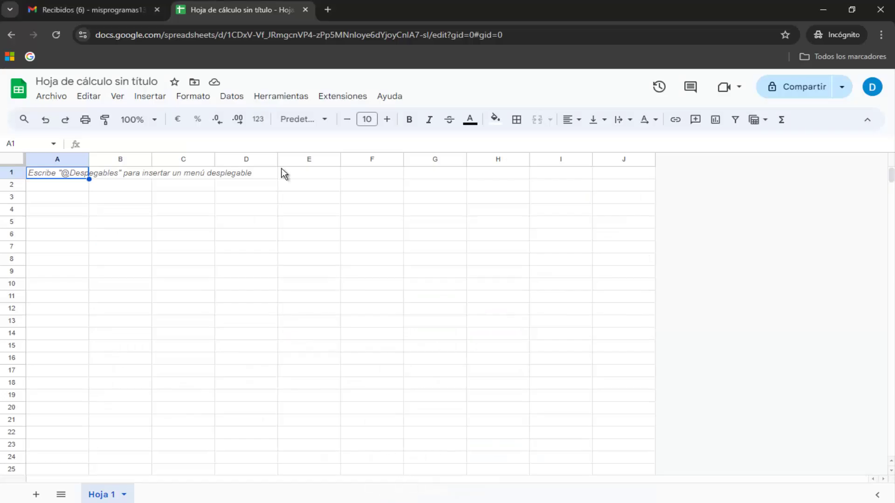
{"action": "left_click", "coordinate": [50, 97]}
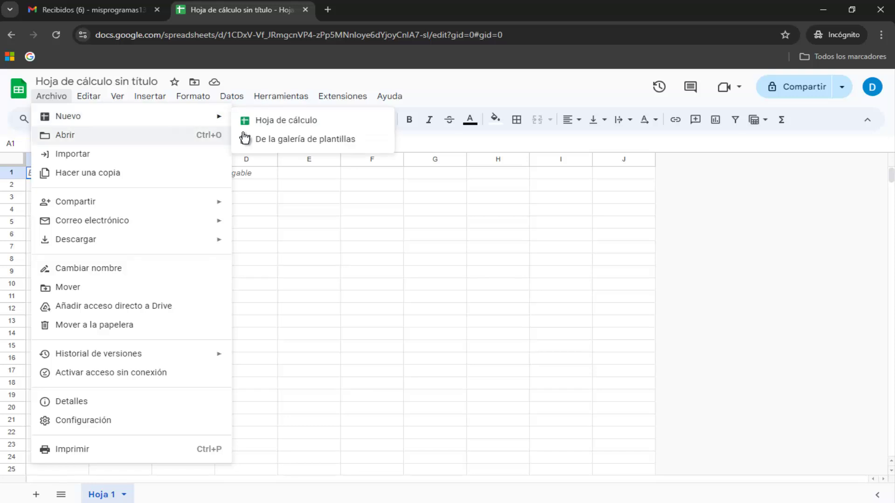
{"action": "mouse_move", "coordinate": [69, 116]}
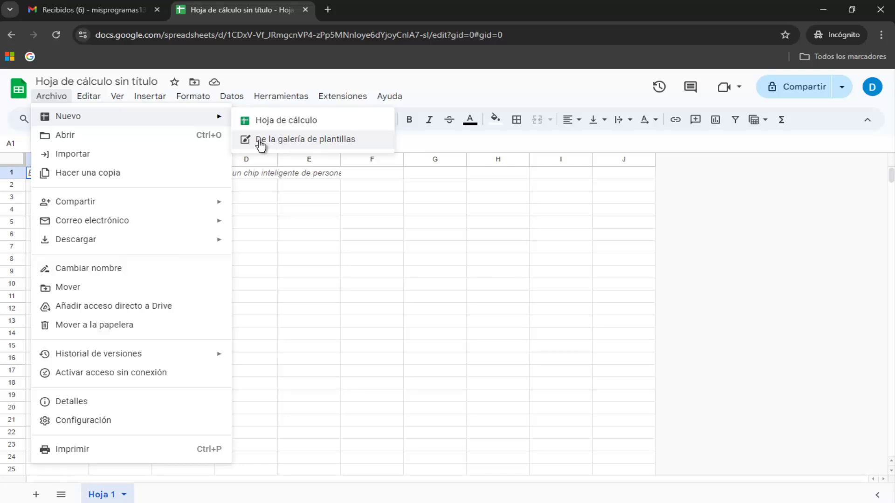
- Open the Abrir un archivo browser and scroll through the recent files
{"action": "left_click", "coordinate": [84, 137]}
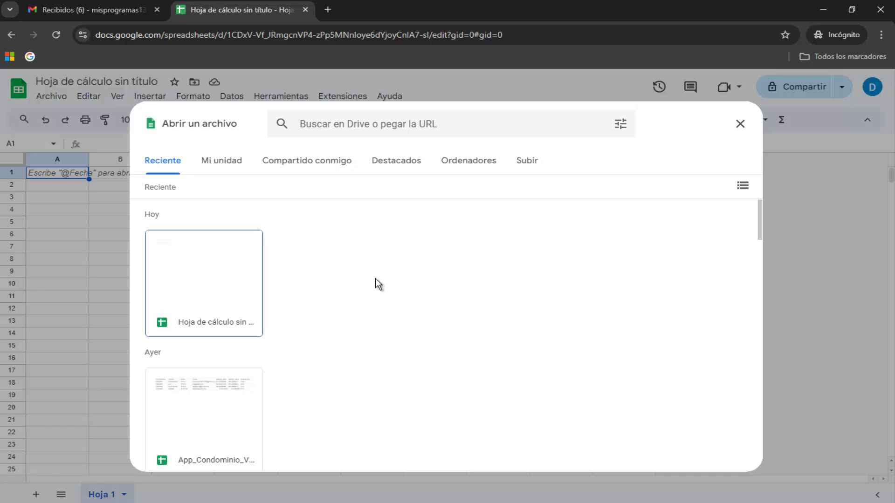
{"action": "scroll", "coordinate": [375, 276], "scroll_direction": "down", "scroll_amount": 1}
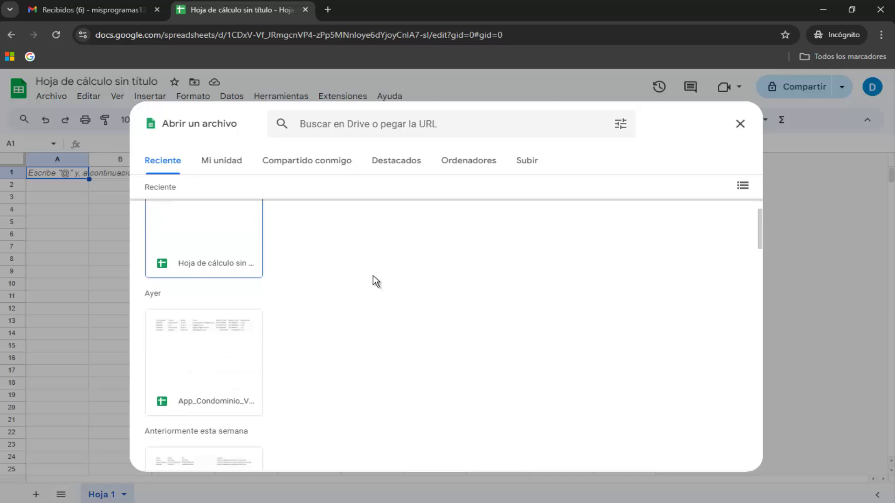
{"action": "scroll", "coordinate": [376, 279], "scroll_direction": "down", "scroll_amount": 3}
{"action": "scroll", "coordinate": [376, 280], "scroll_direction": "down", "scroll_amount": 3}
{"action": "scroll", "coordinate": [375, 279], "scroll_direction": "down", "scroll_amount": 3}
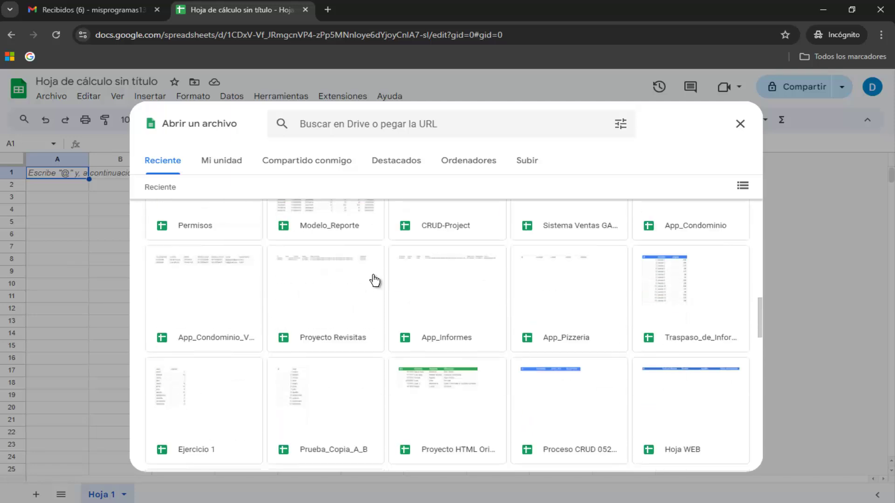
{"action": "scroll", "coordinate": [375, 280], "scroll_direction": "down", "scroll_amount": 3}
{"action": "scroll", "coordinate": [375, 280], "scroll_direction": "down", "scroll_amount": 3}
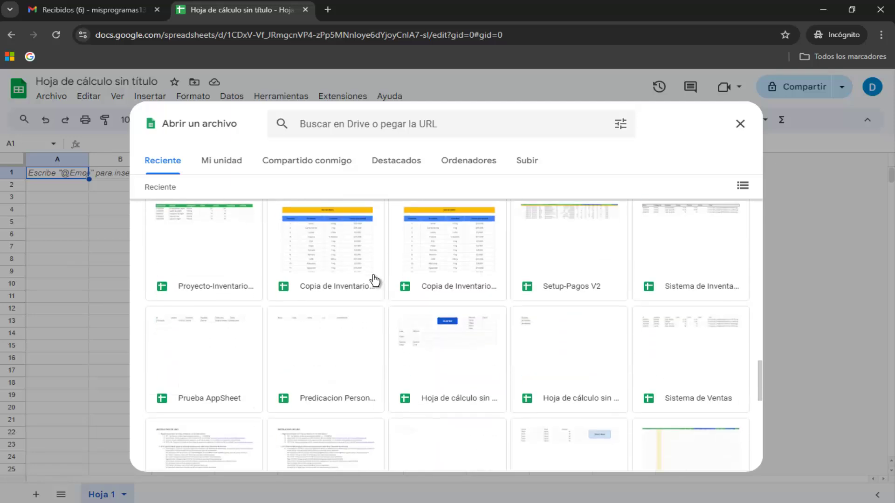
{"action": "scroll", "coordinate": [374, 280], "scroll_direction": "down", "scroll_amount": 3}
{"action": "scroll", "coordinate": [376, 279], "scroll_direction": "up", "scroll_amount": 5}
{"action": "scroll", "coordinate": [373, 275], "scroll_direction": "up", "scroll_amount": 5}
{"action": "scroll", "coordinate": [370, 247], "scroll_direction": "up", "scroll_amount": 2}
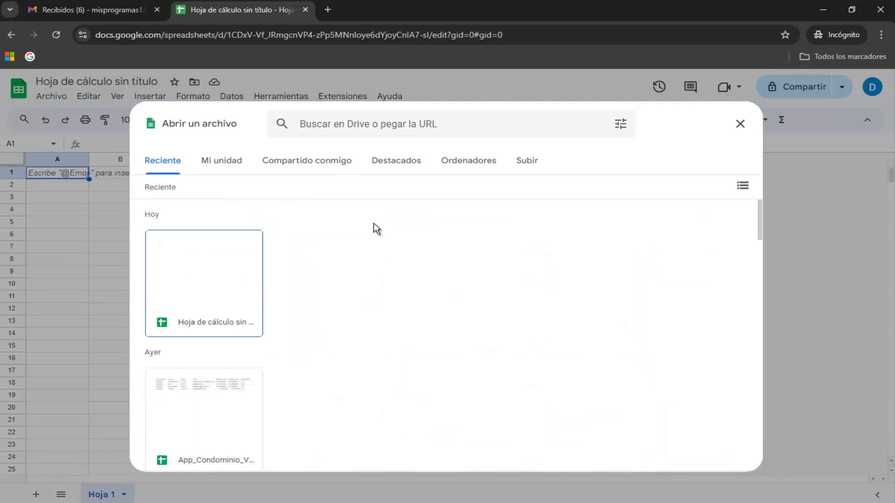
- Browse the Mi unidad, Compartido conmigo, Destacados, Ordenadores and Subir tabs, returning to Reciente
{"action": "left_click", "coordinate": [221, 163]}
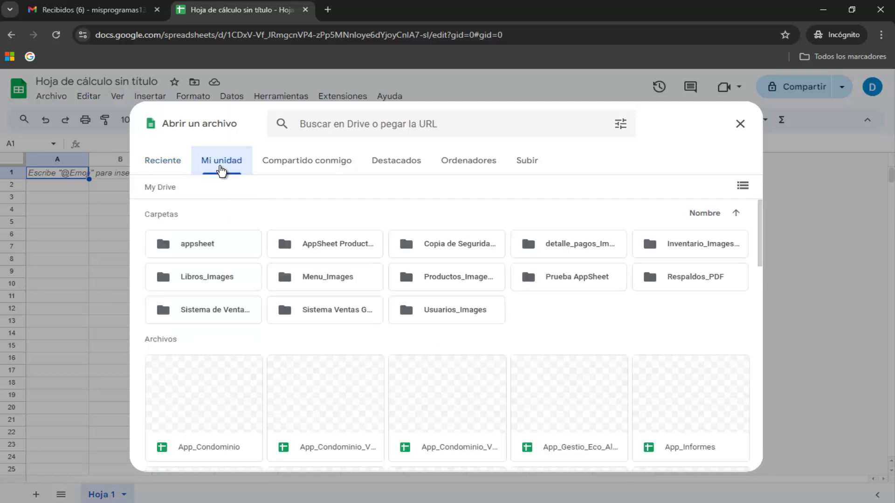
{"action": "left_click", "coordinate": [316, 168]}
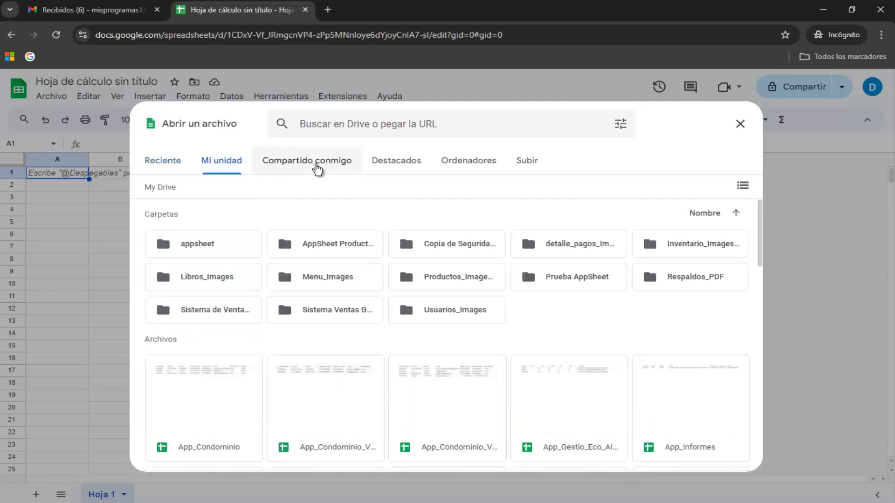
{"action": "left_click", "coordinate": [396, 172]}
{"action": "left_click", "coordinate": [466, 169]}
{"action": "left_click", "coordinate": [528, 168]}
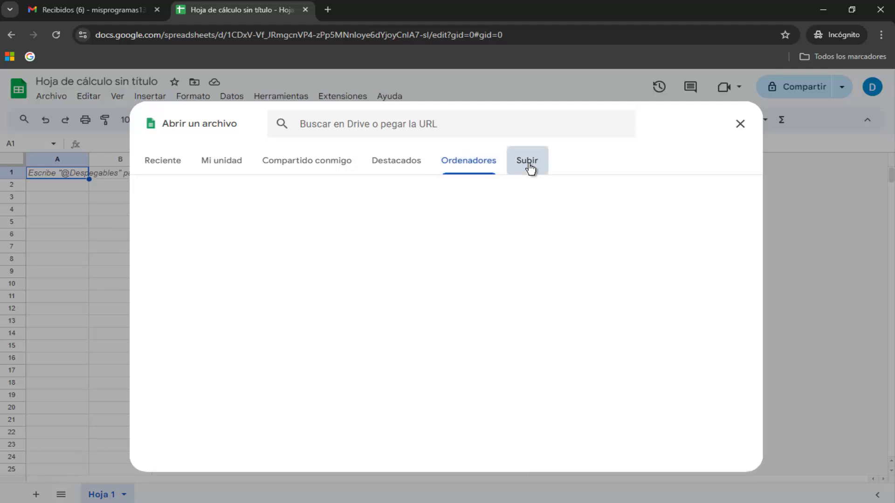
{"action": "left_click", "coordinate": [154, 161]}
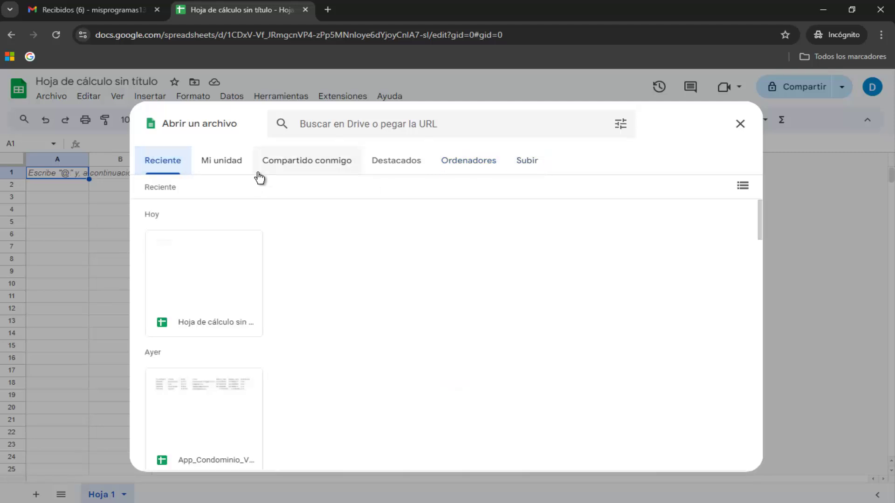
- Scroll through the folders and spreadsheets stored in Mi unidad
{"action": "left_click", "coordinate": [219, 167]}
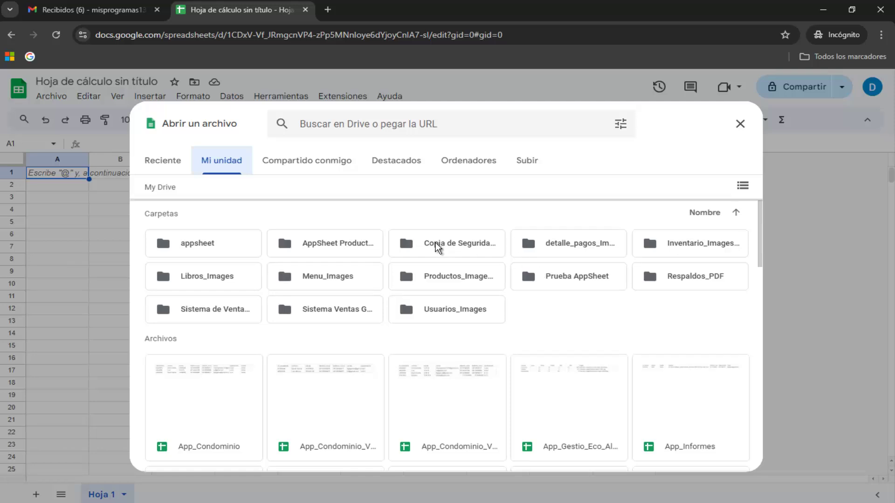
{"action": "scroll", "coordinate": [500, 257], "scroll_direction": "down", "scroll_amount": 2}
{"action": "scroll", "coordinate": [499, 257], "scroll_direction": "down", "scroll_amount": 5}
{"action": "scroll", "coordinate": [499, 258], "scroll_direction": "up", "scroll_amount": 7}
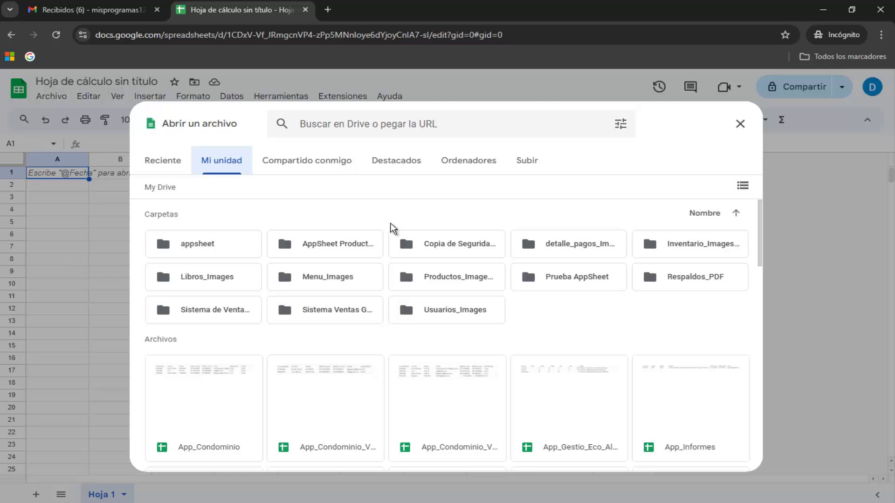
{"action": "scroll", "coordinate": [392, 288], "scroll_direction": "down", "scroll_amount": 3}
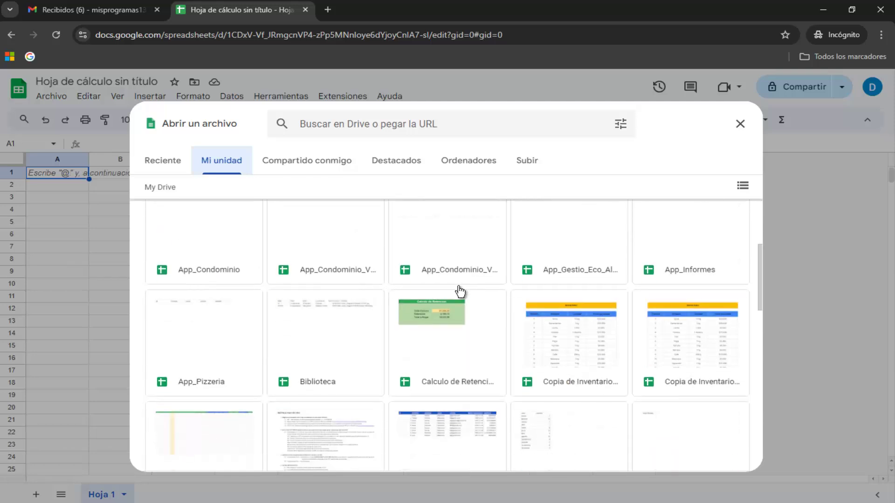
{"action": "scroll", "coordinate": [458, 292], "scroll_direction": "down", "scroll_amount": 3}
{"action": "scroll", "coordinate": [532, 332], "scroll_direction": "down", "scroll_amount": 2}
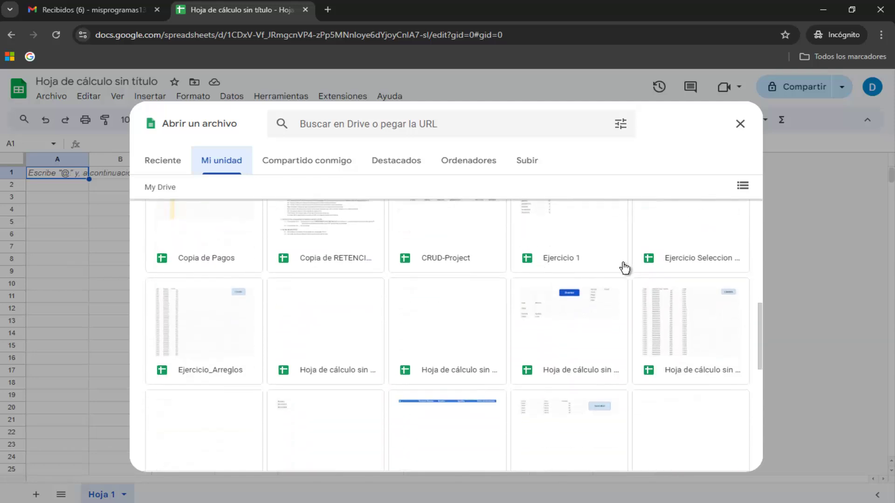
{"action": "scroll", "coordinate": [623, 267], "scroll_direction": "down", "scroll_amount": 4}
{"action": "scroll", "coordinate": [659, 276], "scroll_direction": "up", "scroll_amount": 4}
{"action": "scroll", "coordinate": [657, 275], "scroll_direction": "up", "scroll_amount": 5}
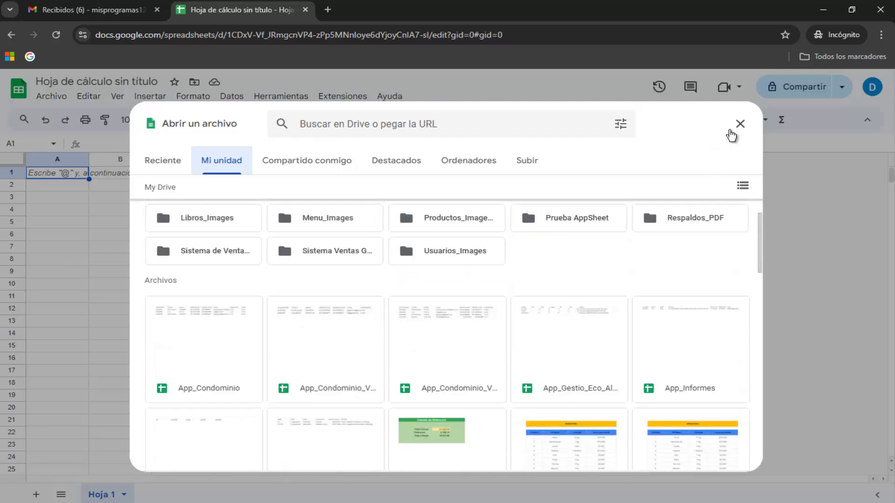
- Close the file browser without opening anything and show Archivo > Nuevo choices
{"action": "left_click", "coordinate": [741, 124]}
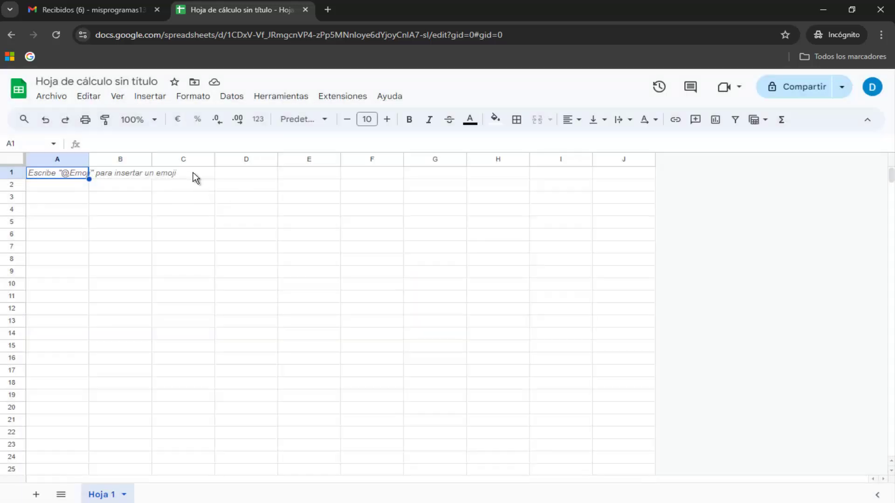
{"action": "left_click", "coordinate": [52, 97]}
{"action": "mouse_move", "coordinate": [68, 116]}
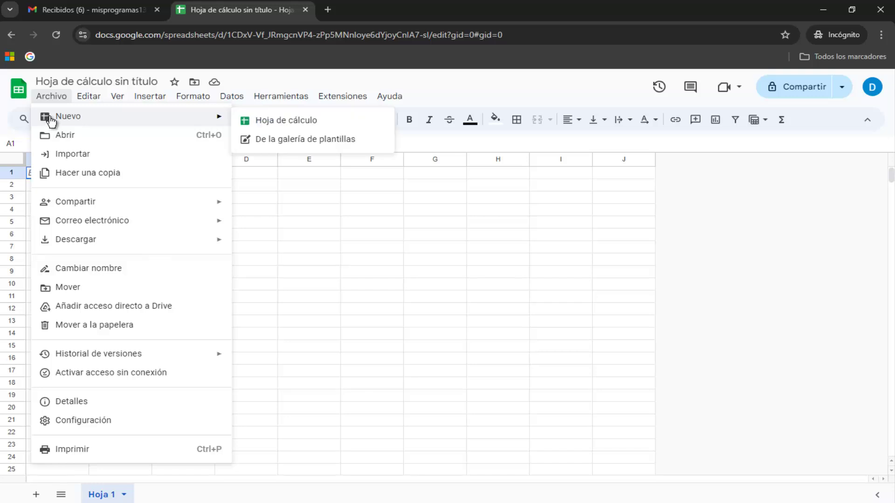
- Scroll through the De la galería de plantillas template gallery, then close its tab
{"action": "left_click", "coordinate": [338, 143]}
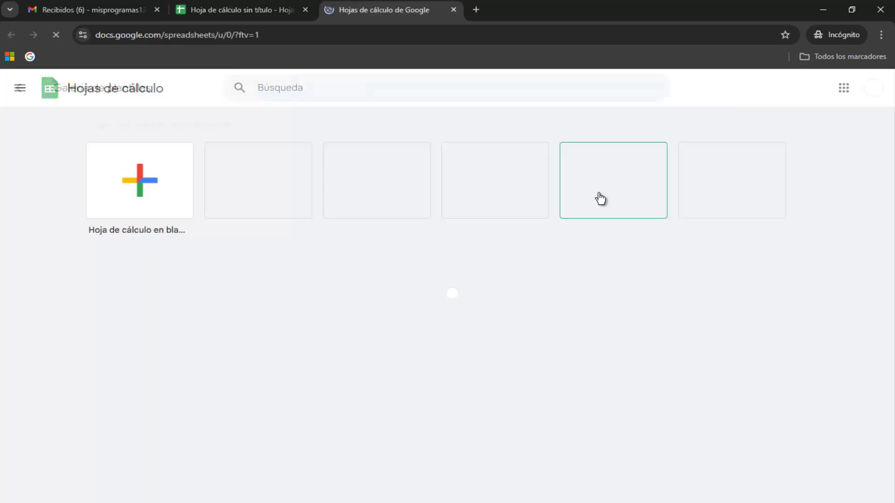
{"action": "scroll", "coordinate": [828, 238], "scroll_direction": "down", "scroll_amount": 3}
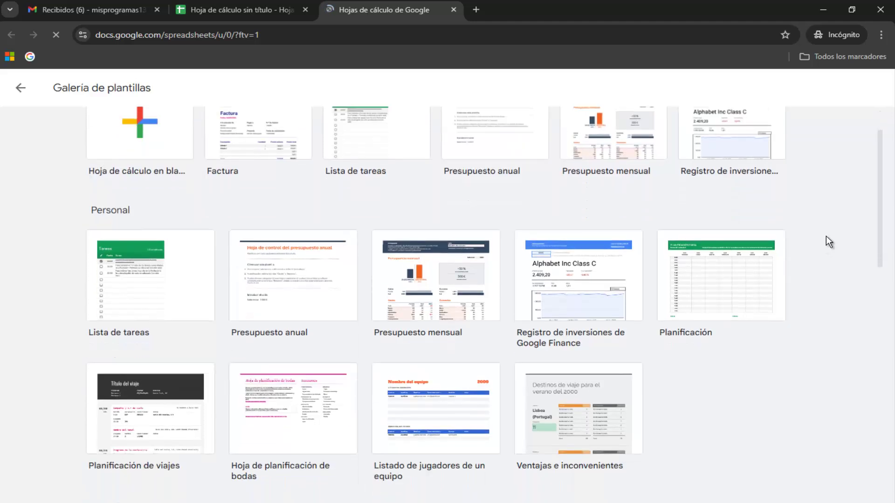
{"action": "scroll", "coordinate": [826, 236], "scroll_direction": "down", "scroll_amount": 2}
{"action": "scroll", "coordinate": [826, 236], "scroll_direction": "down", "scroll_amount": 6}
{"action": "scroll", "coordinate": [826, 236], "scroll_direction": "down", "scroll_amount": 1}
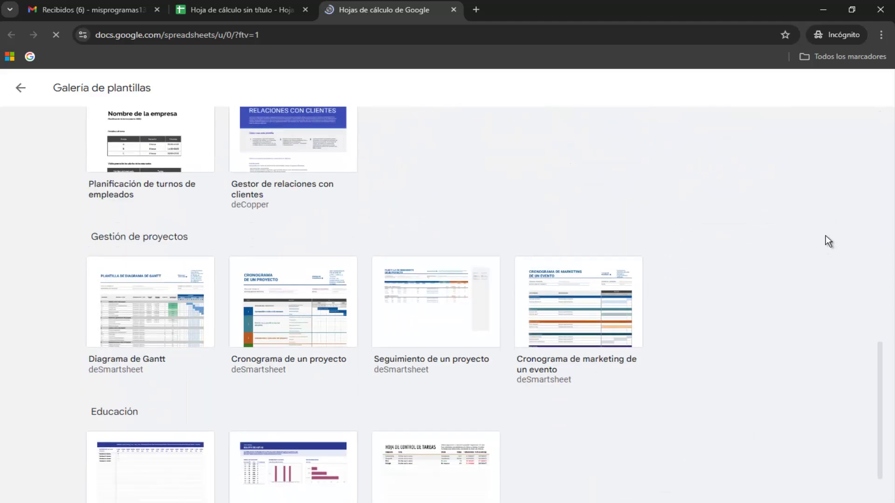
{"action": "scroll", "coordinate": [826, 236], "scroll_direction": "down", "scroll_amount": 1}
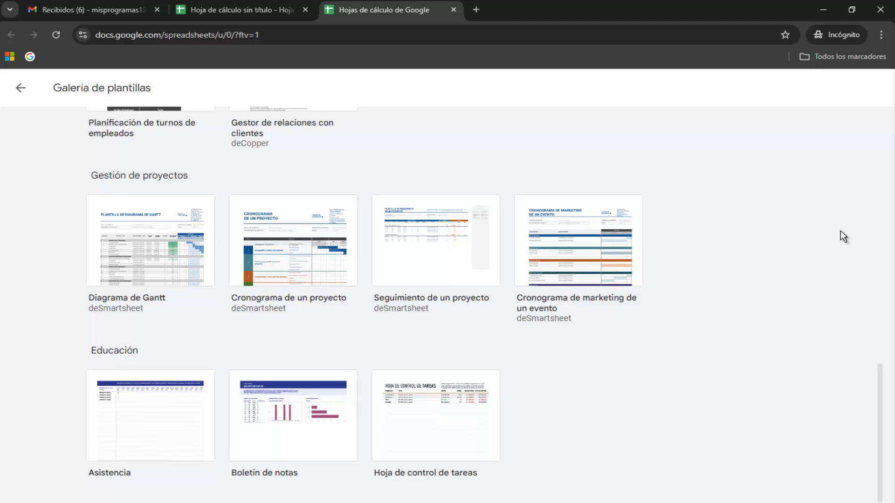
{"action": "scroll", "coordinate": [841, 231], "scroll_direction": "up", "scroll_amount": 8}
{"action": "scroll", "coordinate": [841, 231], "scroll_direction": "up", "scroll_amount": 5}
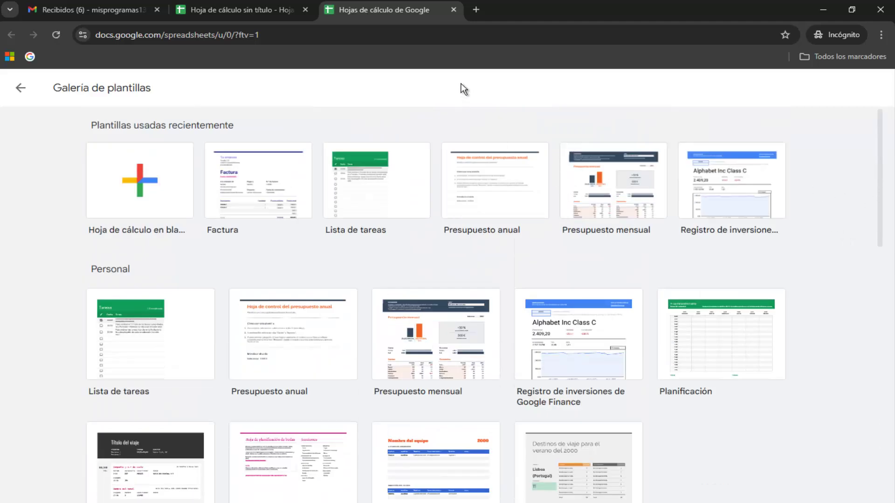
{"action": "left_click", "coordinate": [452, 10]}
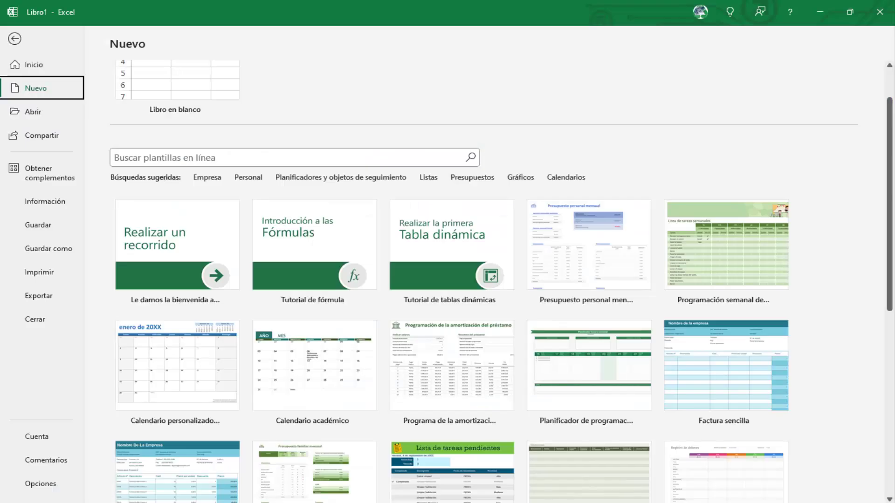
- Return to the blank Excel workbook and open the Archivo > Compartir share dialog
{"action": "left_click", "coordinate": [14, 40]}
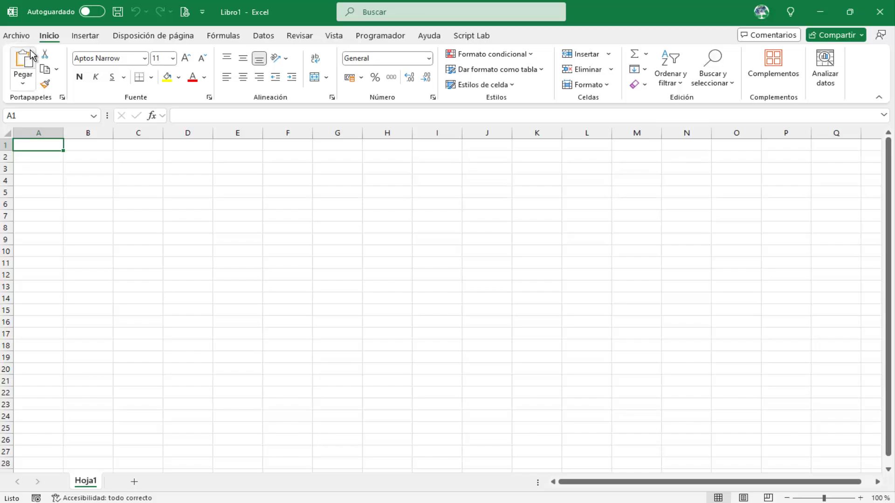
{"action": "left_click", "coordinate": [16, 35]}
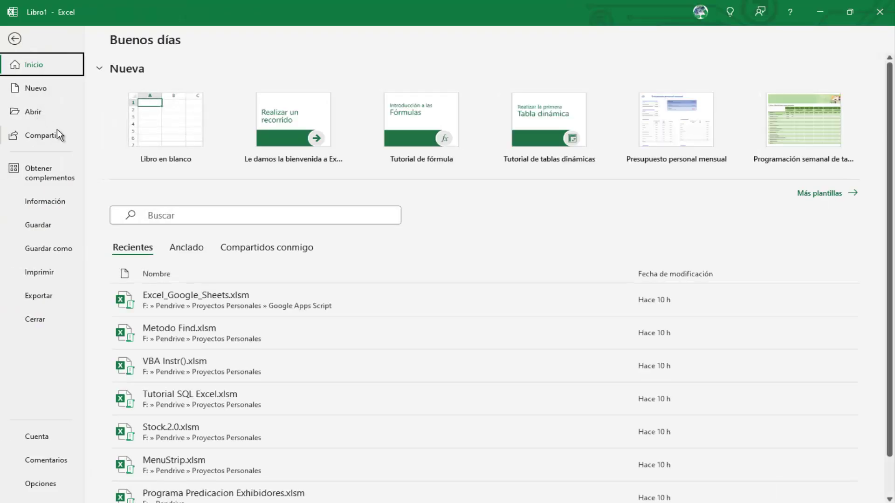
{"action": "left_click", "coordinate": [44, 136]}
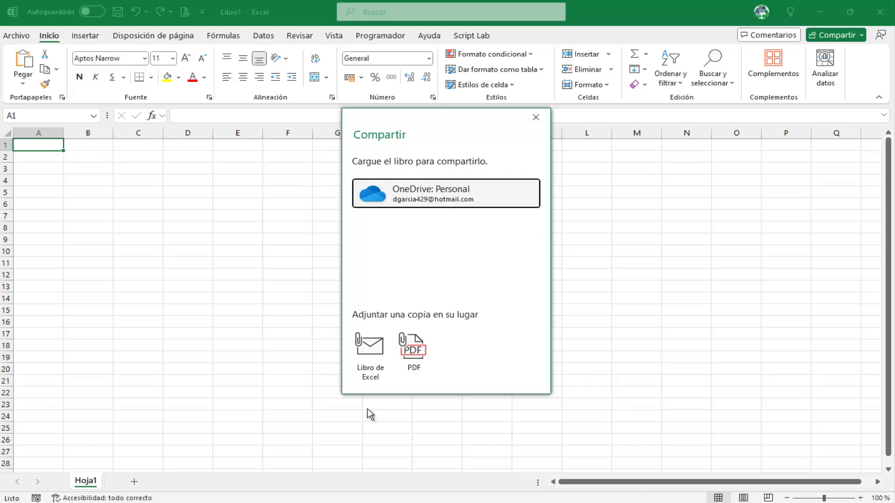
- Open sharing from the Archivo menu, skip naming, and keep general access Restringido
{"action": "left_click", "coordinate": [398, 458]}
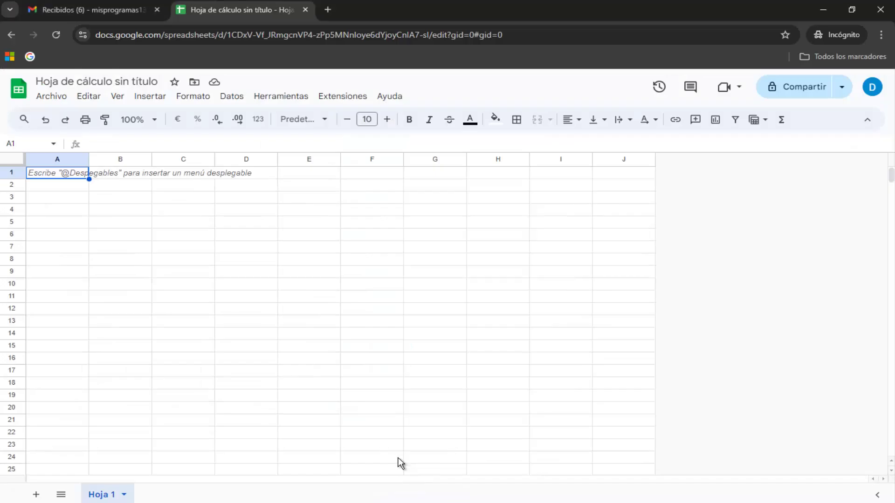
{"action": "left_click", "coordinate": [54, 101]}
{"action": "mouse_move", "coordinate": [75, 202]}
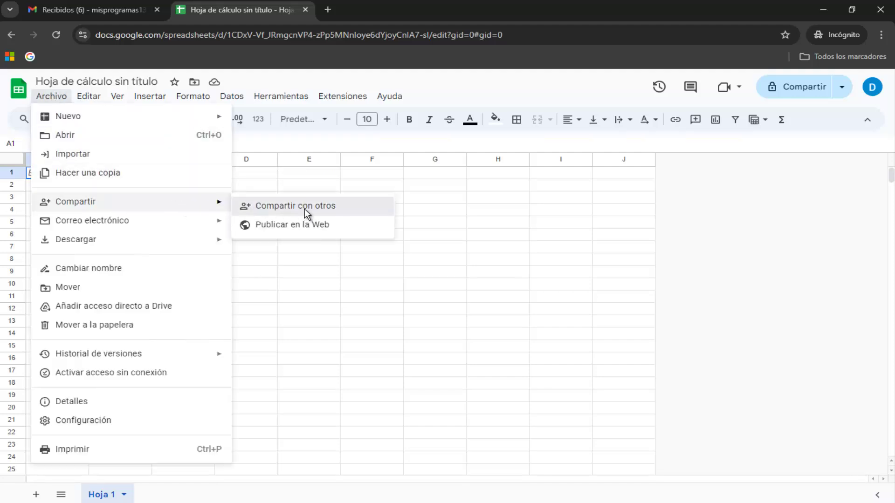
{"action": "left_click", "coordinate": [304, 209]}
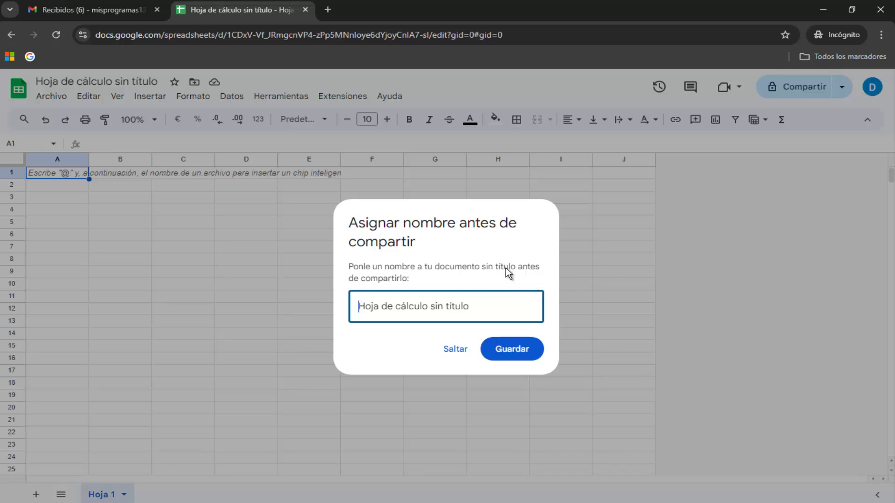
{"action": "left_click", "coordinate": [456, 350]}
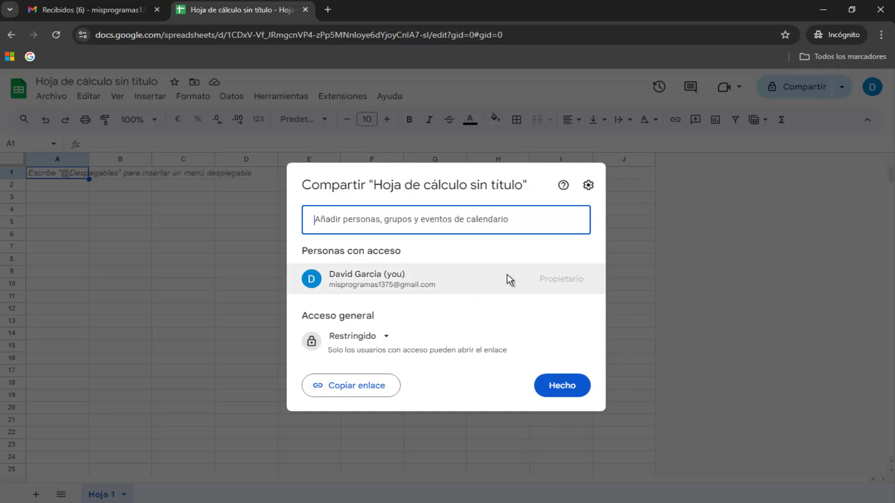
{"action": "left_click", "coordinate": [380, 342]}
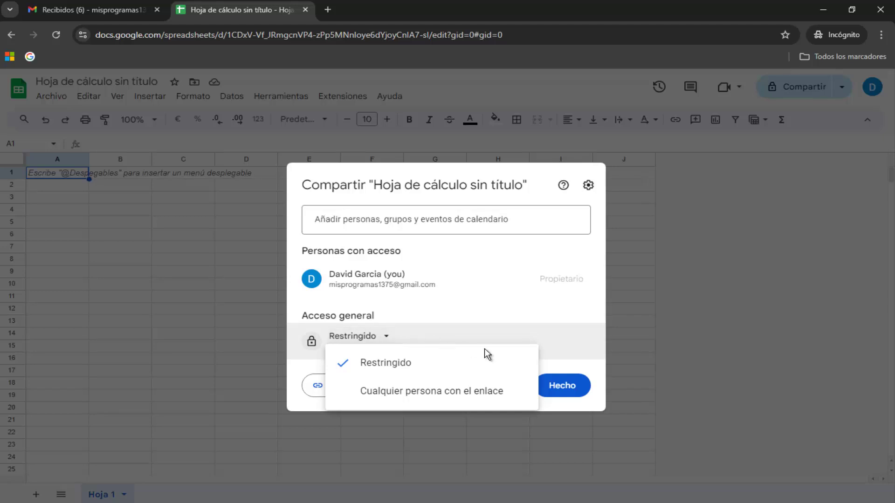
{"action": "left_click", "coordinate": [486, 315]}
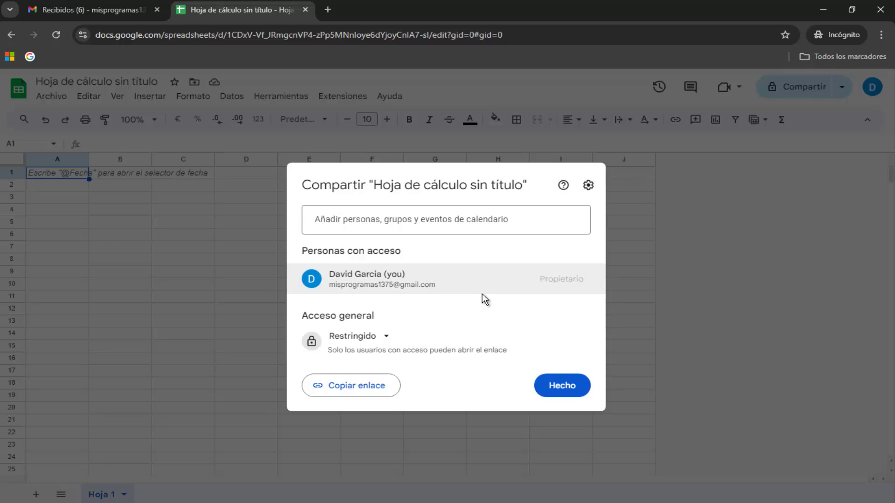
{"action": "left_click", "coordinate": [625, 313]}
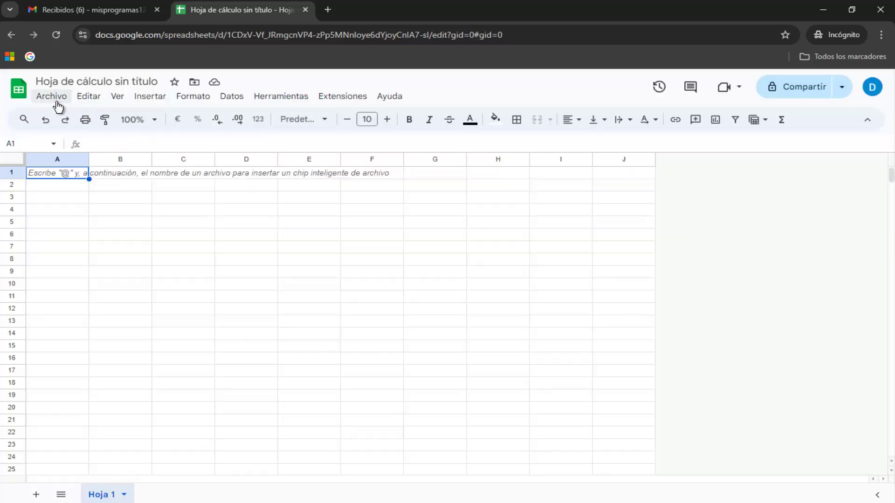
- Reopen sharing via the Compartir button, skip naming, close it, and select cell H9
{"action": "left_click", "coordinate": [801, 90]}
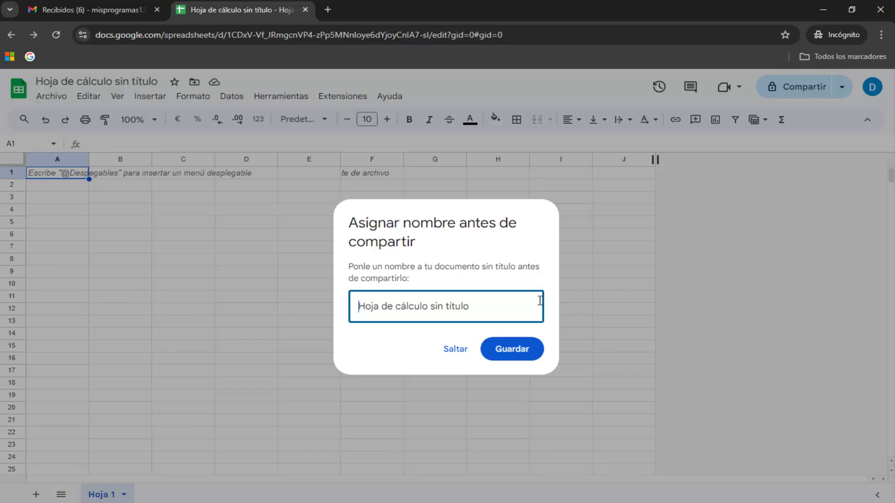
{"action": "left_click", "coordinate": [459, 350]}
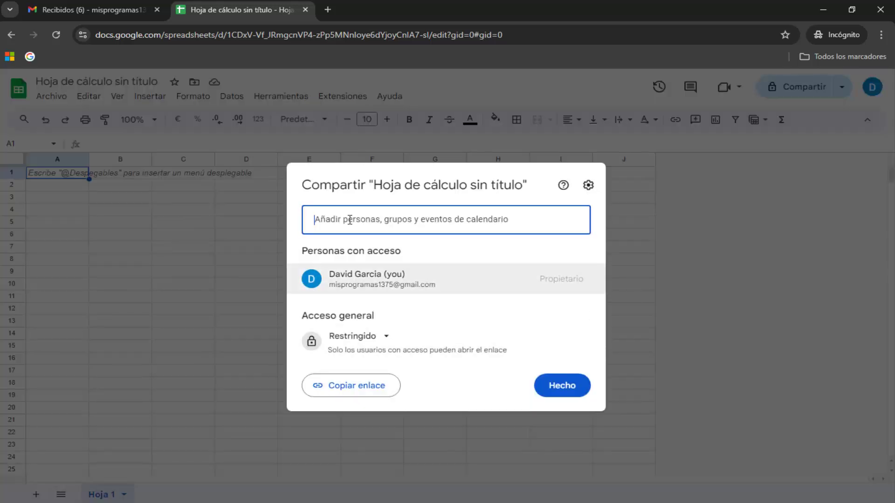
{"action": "left_click", "coordinate": [637, 315]}
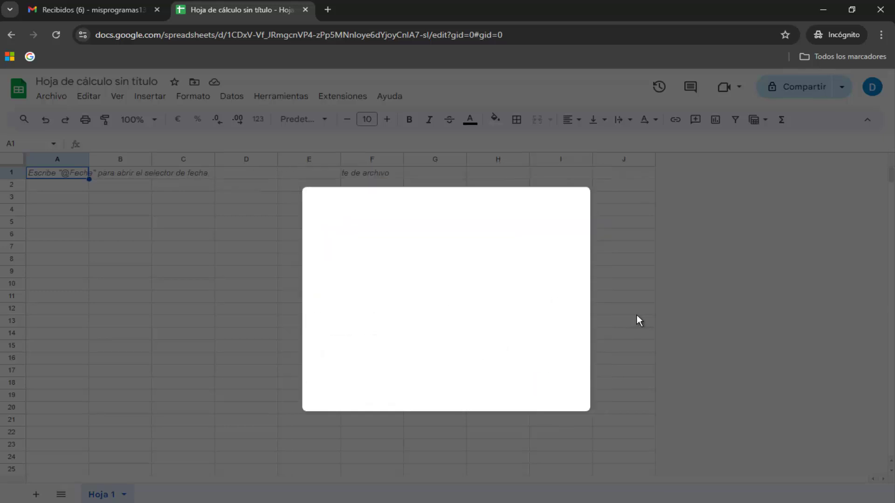
{"action": "left_click", "coordinate": [526, 272]}
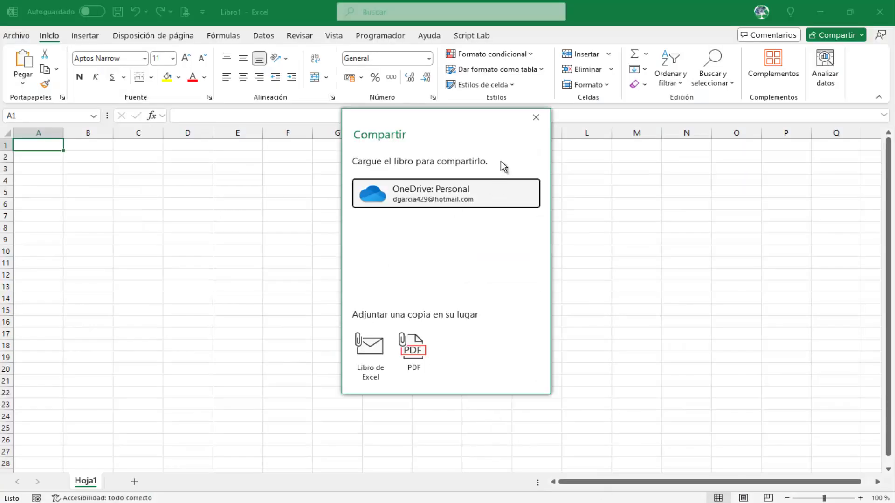
- Close Excel's share panel and highlight Guardar and Guardar como in the Archivo backstage
{"action": "left_click", "coordinate": [536, 118]}
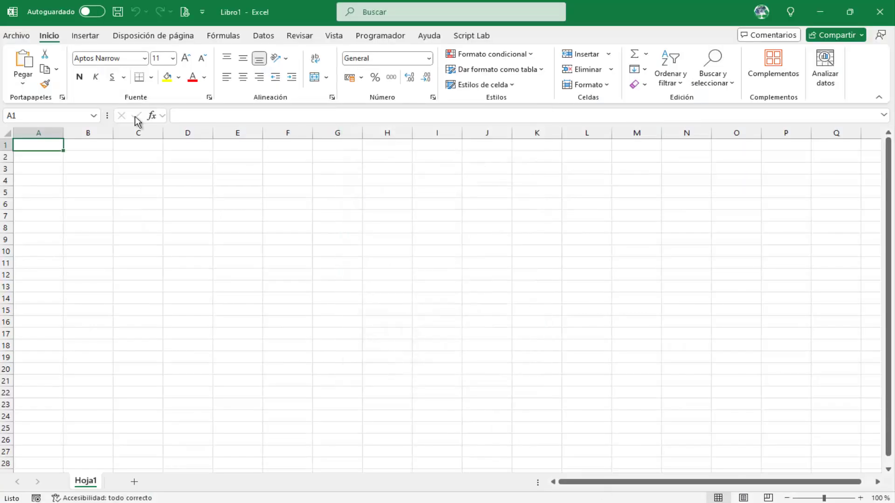
{"action": "left_click", "coordinate": [19, 36]}
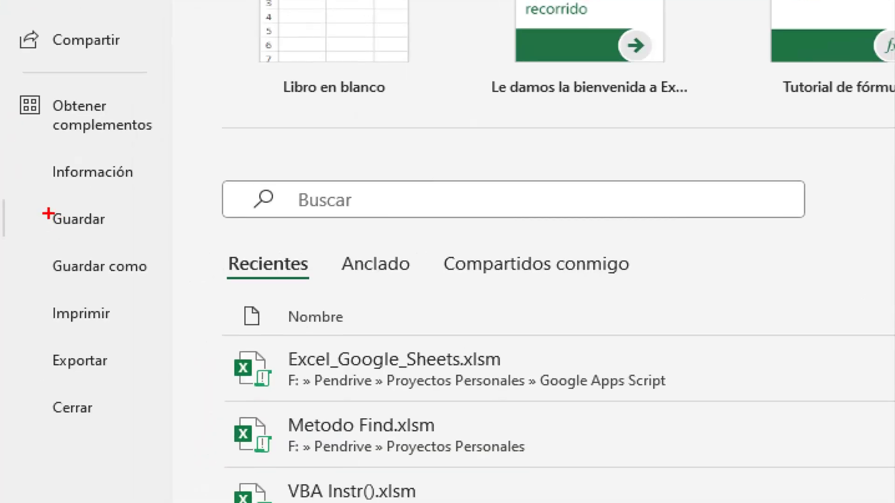
{"action": "left_click_drag", "start_coordinate": [4, 196], "coordinate": [172, 290]}
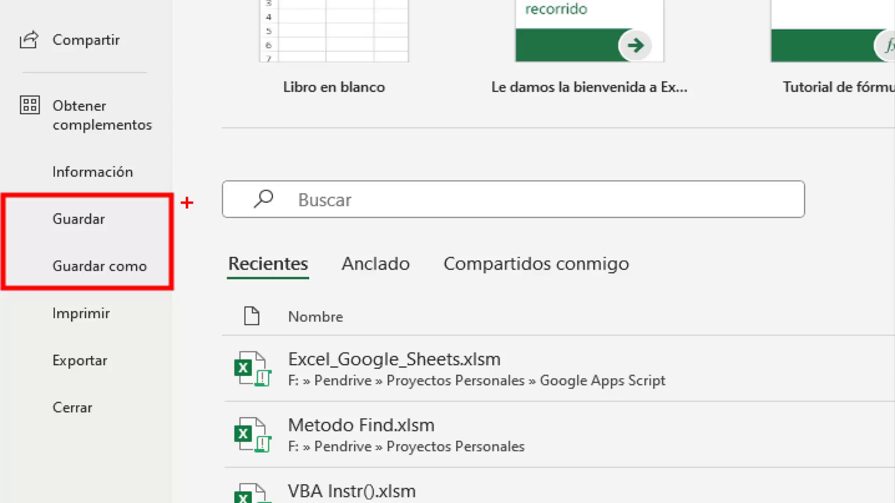
{"action": "left_click_drag", "start_coordinate": [157, 201], "coordinate": [221, 170]}
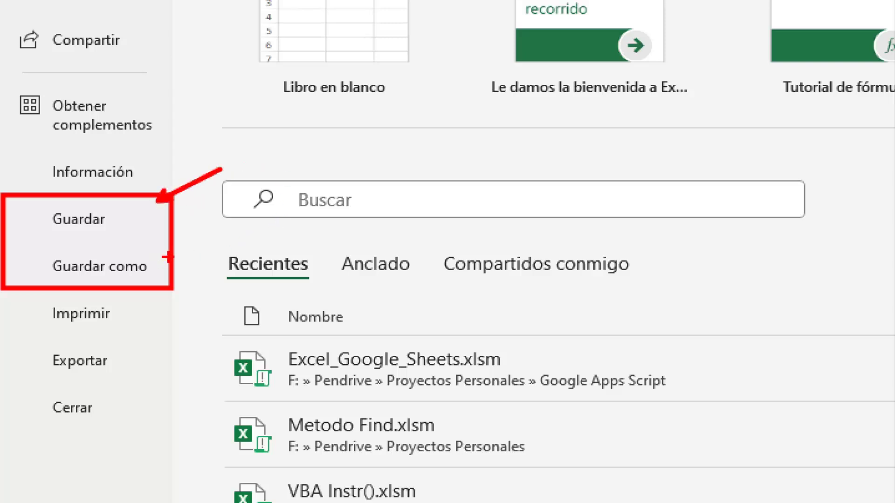
{"action": "left_click_drag", "start_coordinate": [167, 257], "coordinate": [225, 237]}
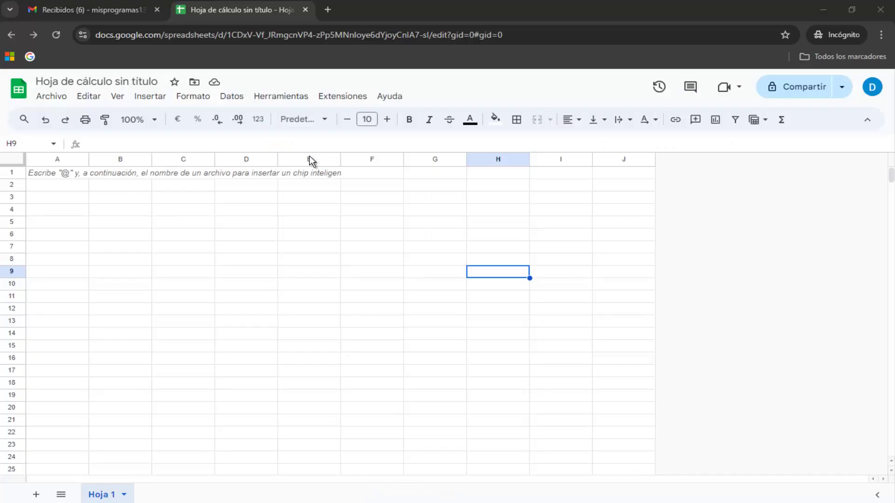
- Enter the letter g down cells C5 to C13 and point out the Guardando… status
{"action": "left_click", "coordinate": [424, 464]}
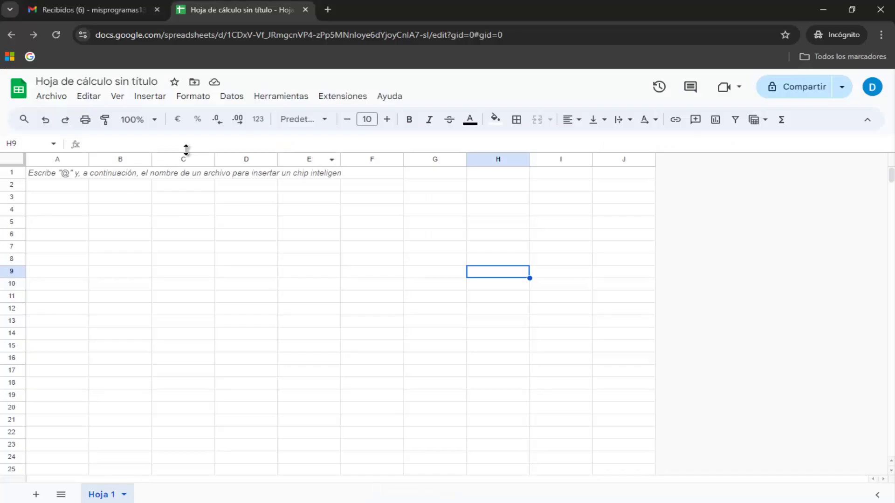
{"action": "left_click", "coordinate": [250, 172]}
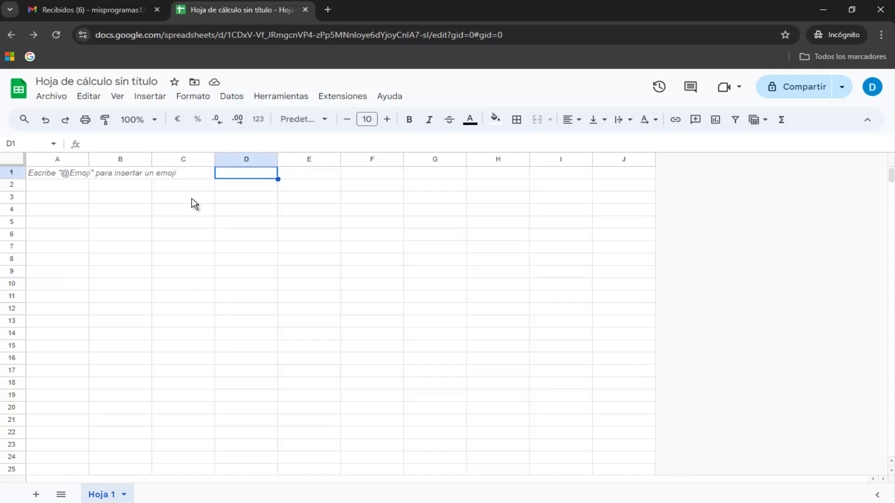
{"action": "left_click", "coordinate": [193, 224]}
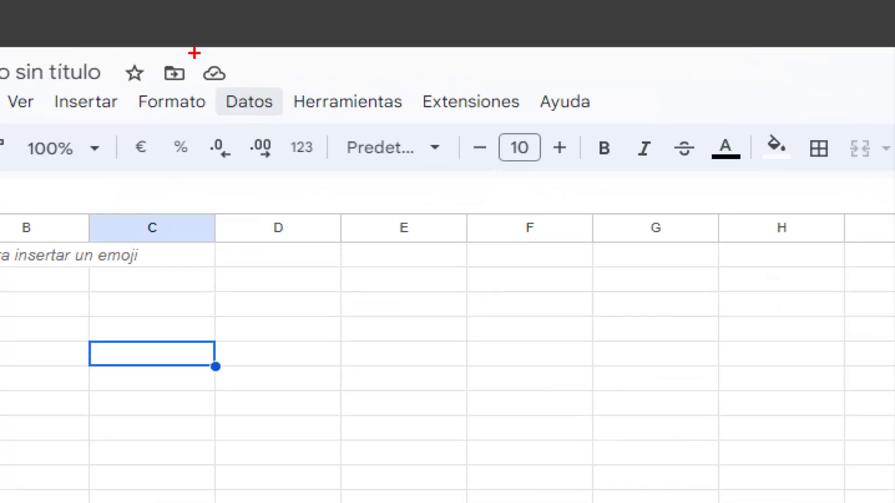
{"action": "mouse_move", "coordinate": [225, 58]}
{"action": "left_mouse_down"}
{"action": "mouse_move", "coordinate": [293, 77]}
{"action": "mouse_move", "coordinate": [518, 77]}
{"action": "left_mouse_up"}
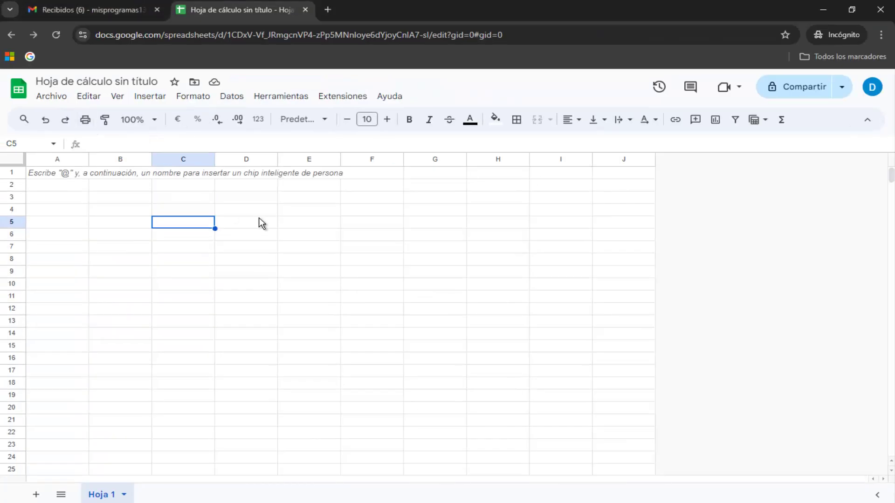
{"action": "type", "text": "g g g g g g g"}
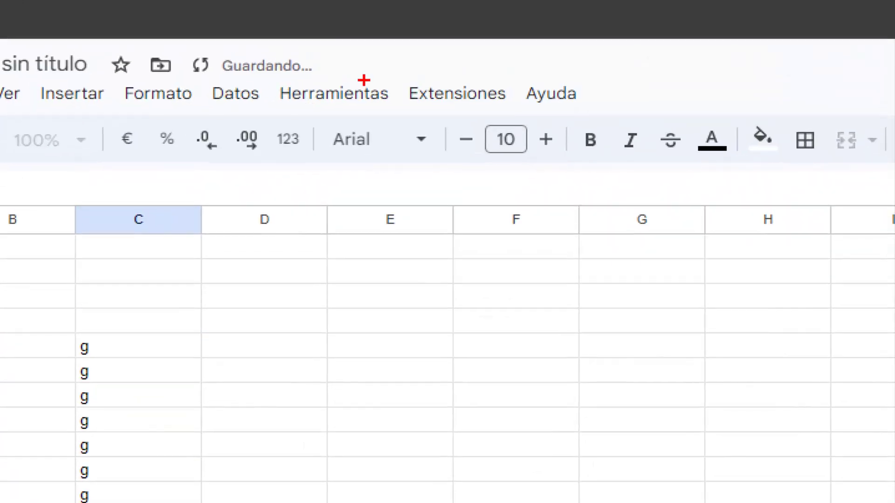
{"action": "mouse_move", "coordinate": [202, 43]}
{"action": "left_mouse_down"}
{"action": "mouse_move", "coordinate": [264, 70]}
{"action": "mouse_move", "coordinate": [356, 81]}
{"action": "mouse_move", "coordinate": [383, 169]}
{"action": "left_mouse_up"}
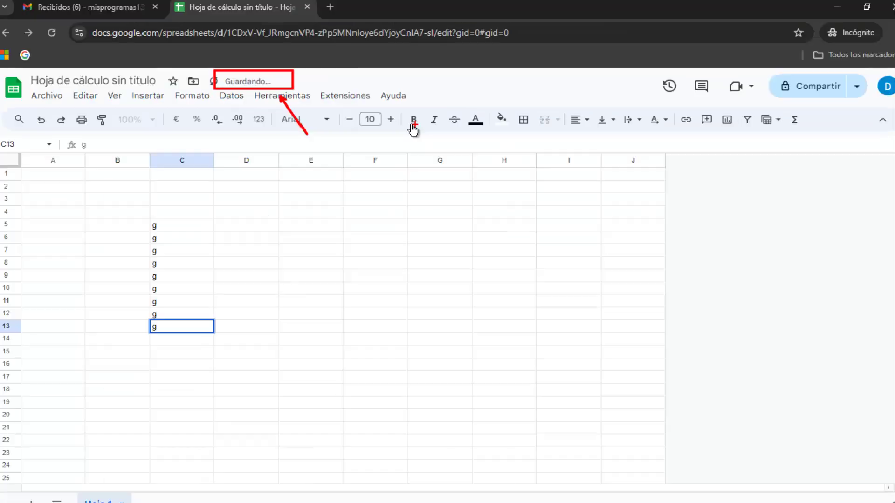
{"action": "left_click", "coordinate": [177, 227]}
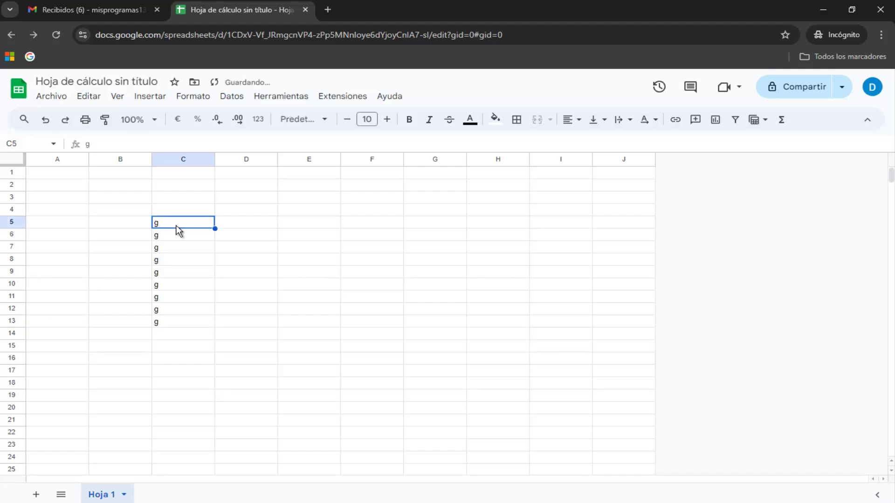
{"action": "key", "text": "shift+Down"}
{"action": "key", "text": "shift+Down"}
{"action": "key", "text": "shift+Down"}
{"action": "key", "text": "shift+Down"}
{"action": "key", "text": "shift+Down"}
{"action": "key", "text": "shift+Down"}
{"action": "key", "text": "shift+Down"}
{"action": "key", "text": "shift+Down"}
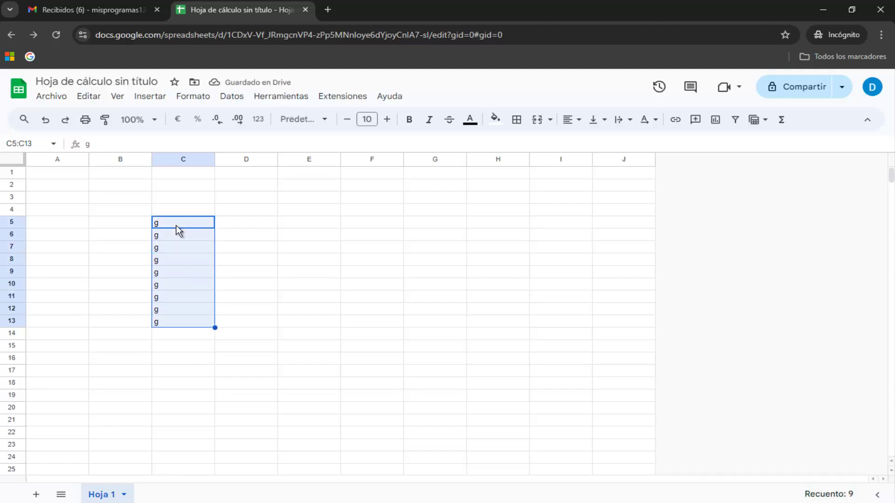
{"action": "key", "text": "Delete"}
{"action": "key", "text": "Left"}
{"action": "key", "text": "Right"}
{"action": "key", "text": "Right"}
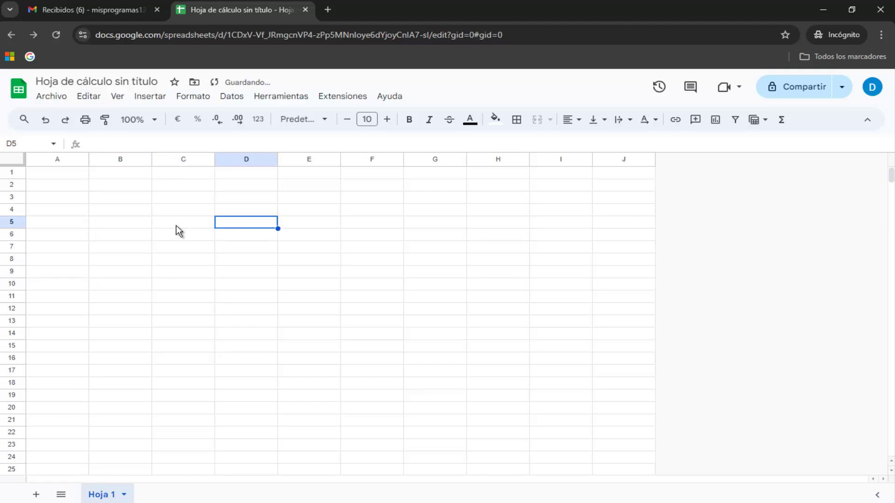
{"action": "key", "text": "Left"}
{"action": "key", "text": "Right"}
{"action": "key", "text": "Left"}
{"action": "key", "text": "Left"}
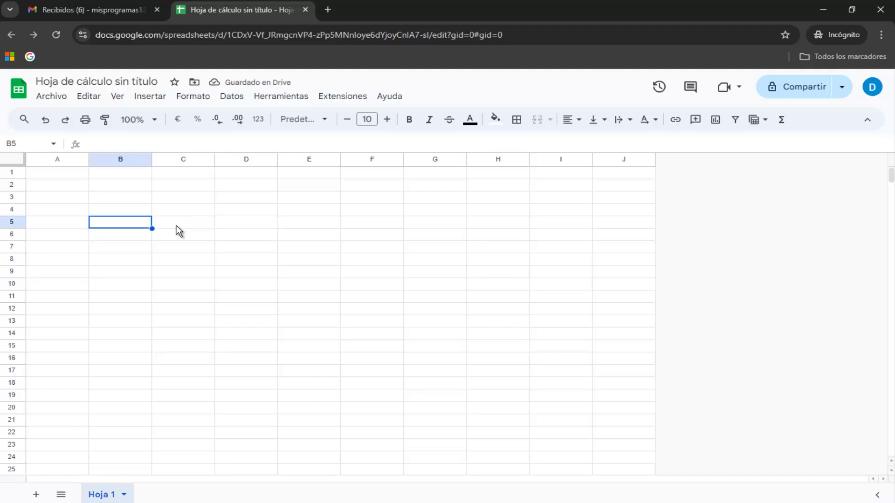
{"action": "key", "text": "Right"}
{"action": "key", "text": "Down"}
{"action": "key", "text": "Down"}
{"action": "key", "text": "Down"}
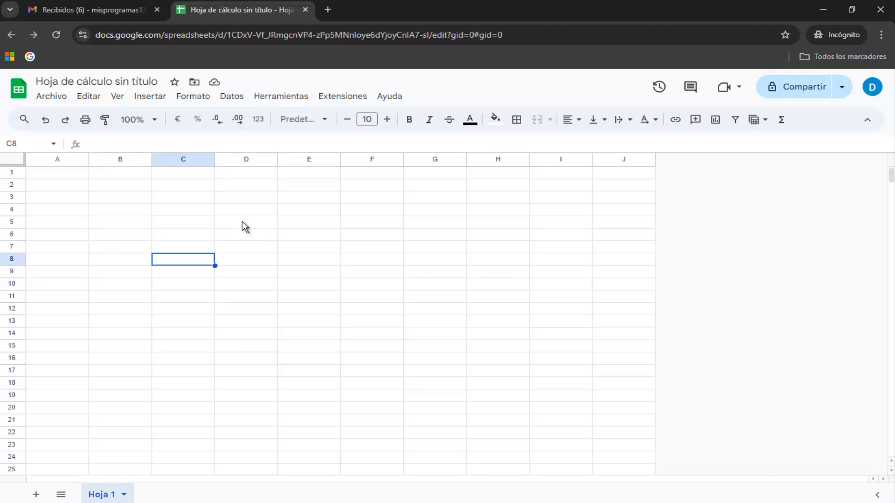
{"action": "key", "text": "Down"}
{"action": "key", "text": "Up"}
{"action": "key", "text": "Up"}
{"action": "key", "text": "Up"}
{"action": "key", "text": "Up"}
{"action": "key", "text": "Down"}
{"action": "key", "text": "Down"}
{"action": "key", "text": "Down"}
{"action": "key", "text": "Up"}
{"action": "key", "text": "Up"}
{"action": "key", "text": "Right"}
{"action": "key", "text": "Right"}
{"action": "key", "text": "Left"}
{"action": "key", "text": "Left"}
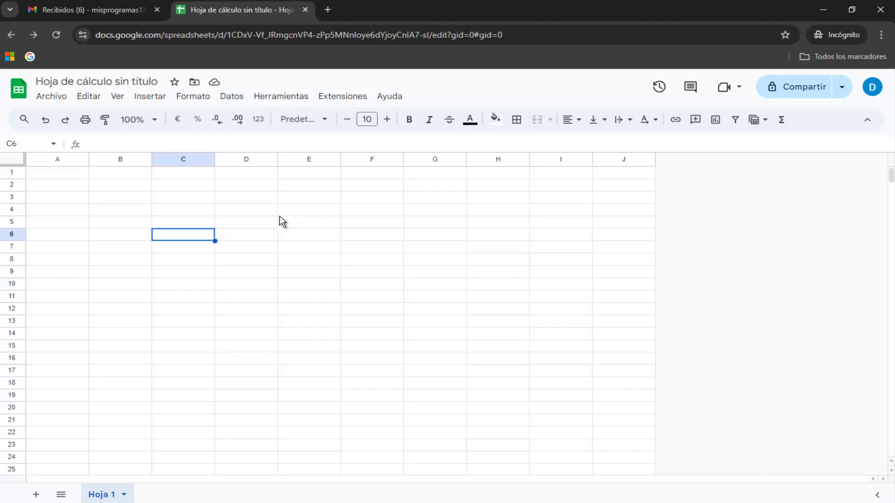
{"action": "key", "text": "Up"}
{"action": "key", "text": "Down"}
{"action": "key", "text": "Down"}
{"action": "key", "text": "Down"}
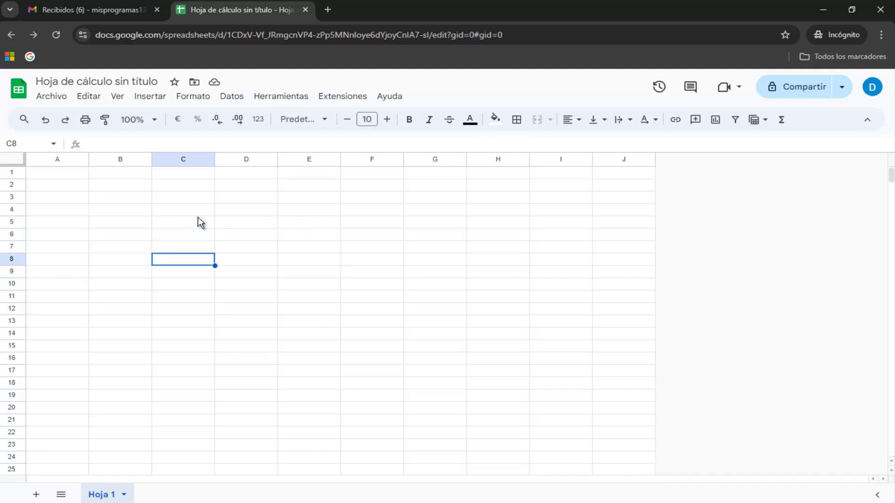
{"action": "key", "text": "Up"}
{"action": "key", "text": "Up"}
{"action": "key", "text": "Up"}
{"action": "key", "text": "Down"}
{"action": "key", "text": "Down"}
{"action": "key", "text": "Down"}
{"action": "key", "text": "Down"}
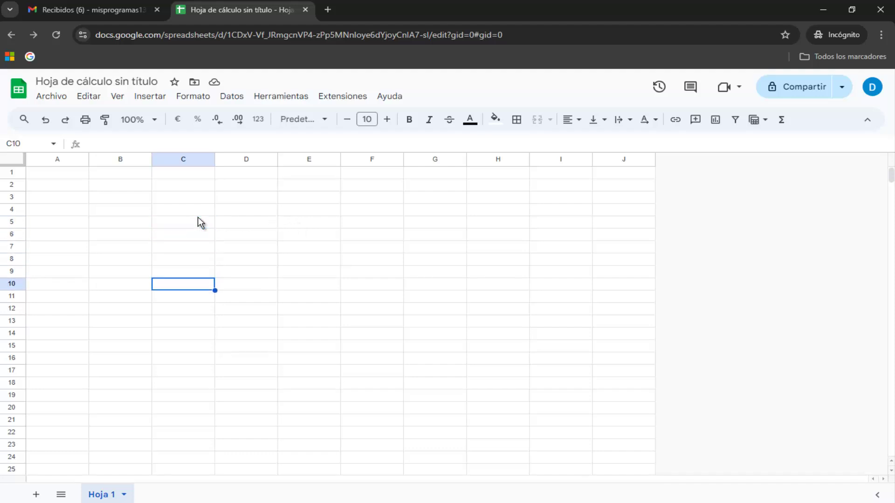
{"action": "key", "text": "Down"}
{"action": "key", "text": "Up"}
{"action": "key", "text": "Up"}
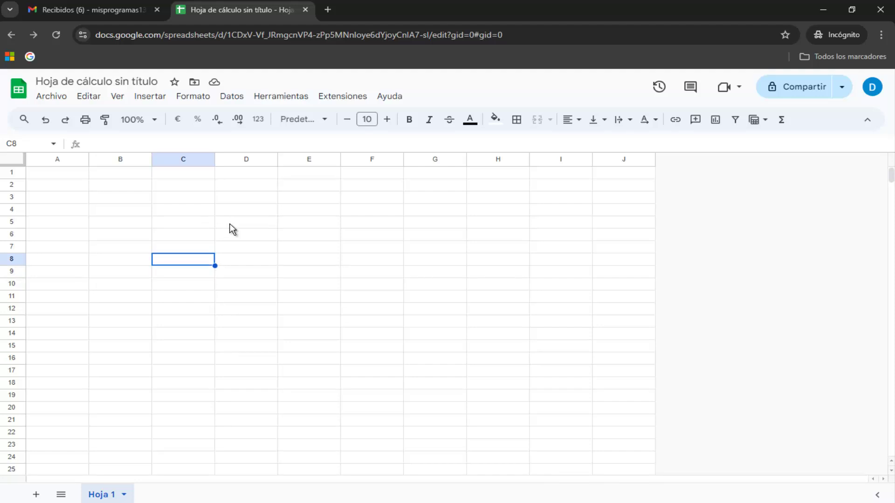
{"action": "left_click", "coordinate": [192, 236]}
{"action": "key", "text": "Down"}
{"action": "key", "text": "Up"}
{"action": "key", "text": "Up"}
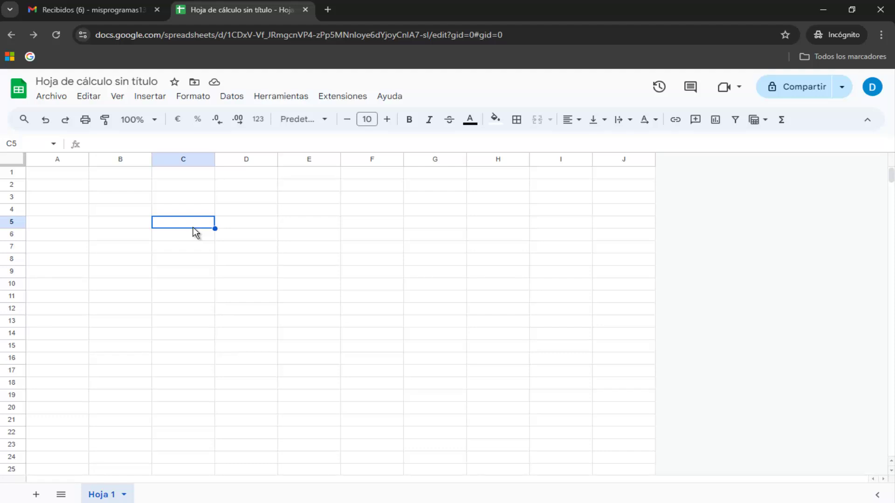
{"action": "left_click", "coordinate": [242, 227]}
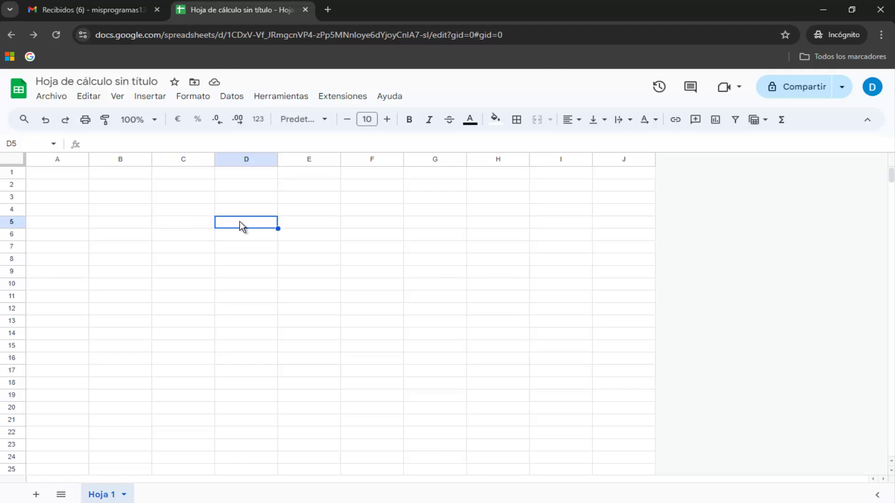
{"action": "key", "text": "Left"}
{"action": "key", "text": "Left"}
{"action": "key", "text": "Right"}
{"action": "key", "text": "Right"}
{"action": "key", "text": "Right"}
{"action": "key", "text": "Left"}
{"action": "key", "text": "Left"}
{"action": "key", "text": "Down"}
{"action": "key", "text": "Down"}
{"action": "key", "text": "Down"}
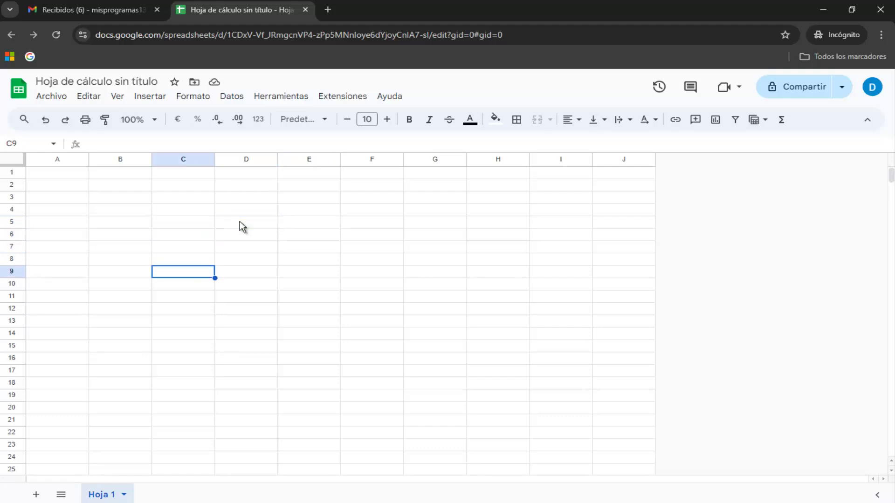
{"action": "key", "text": "Up"}
{"action": "key", "text": "Up"}
{"action": "key", "text": "Up"}
{"action": "key", "text": "Right"}
{"action": "key", "text": "Left"}
{"action": "key", "text": "Left"}
{"action": "key", "text": "Down"}
{"action": "key", "text": "Down"}
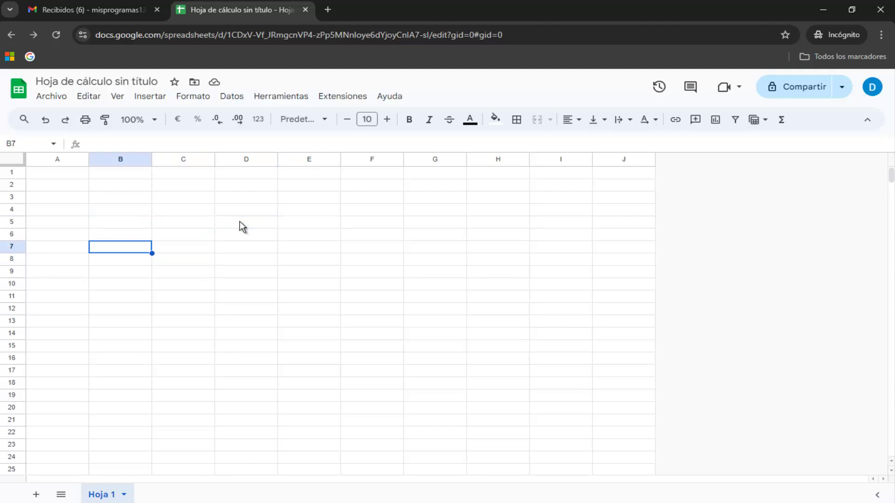
{"action": "key", "text": "Down"}
{"action": "key", "text": "Down"}
{"action": "key", "text": "Right"}
{"action": "key", "text": "Right"}
{"action": "key", "text": "Right"}
{"action": "key", "text": "Down"}
{"action": "key", "text": "Down"}
{"action": "key", "text": "Left"}
{"action": "key", "text": "Left"}
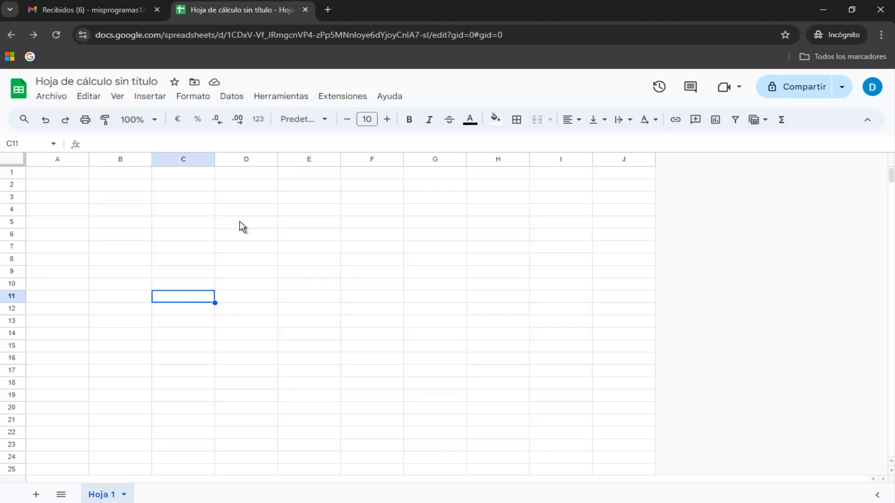
{"action": "key", "text": "Down"}
{"action": "key", "text": "Down"}
{"action": "key", "text": "Right"}
{"action": "key", "text": "Left"}
{"action": "key", "text": "Left"}
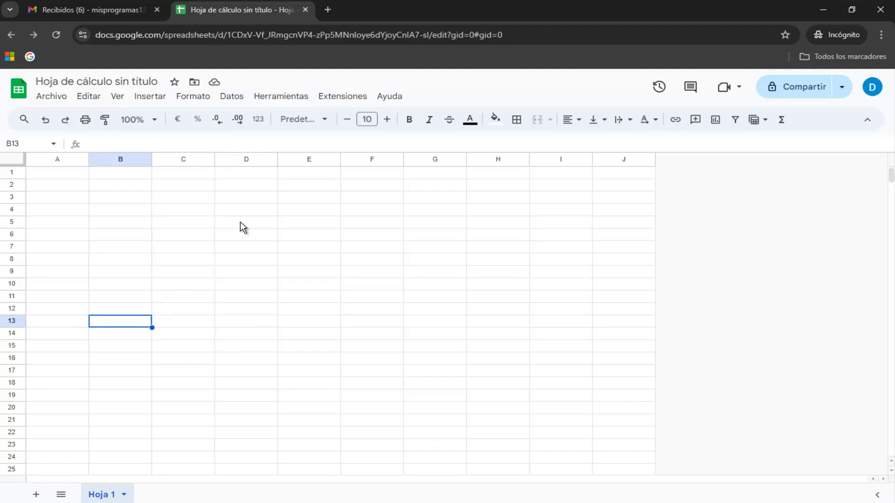
{"action": "left_click", "coordinate": [239, 221]}
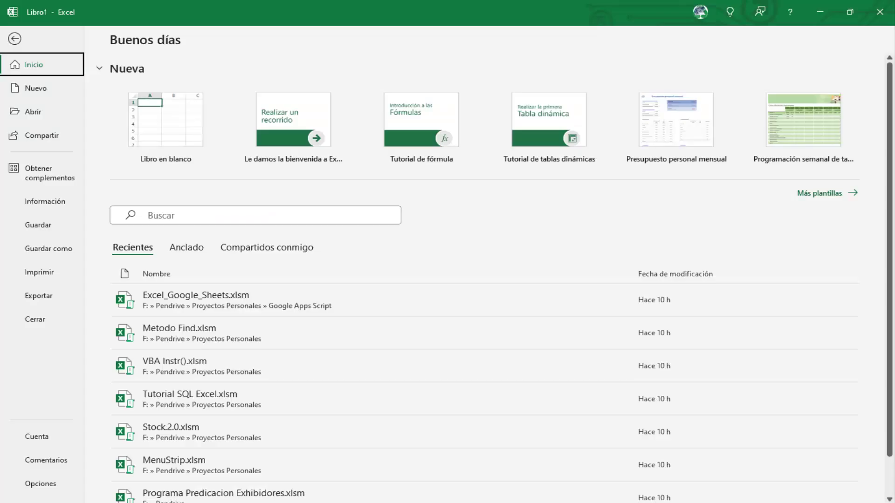
- Review Excel's print settings, keeping portrait orientation and A4 paper, then return to the worksheet
{"action": "left_click", "coordinate": [42, 275]}
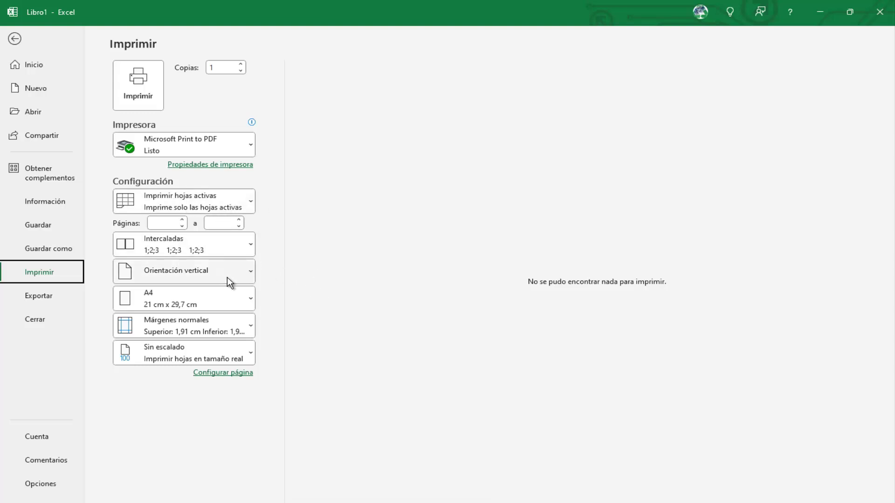
{"action": "left_click", "coordinate": [200, 275]}
{"action": "left_click", "coordinate": [199, 275]}
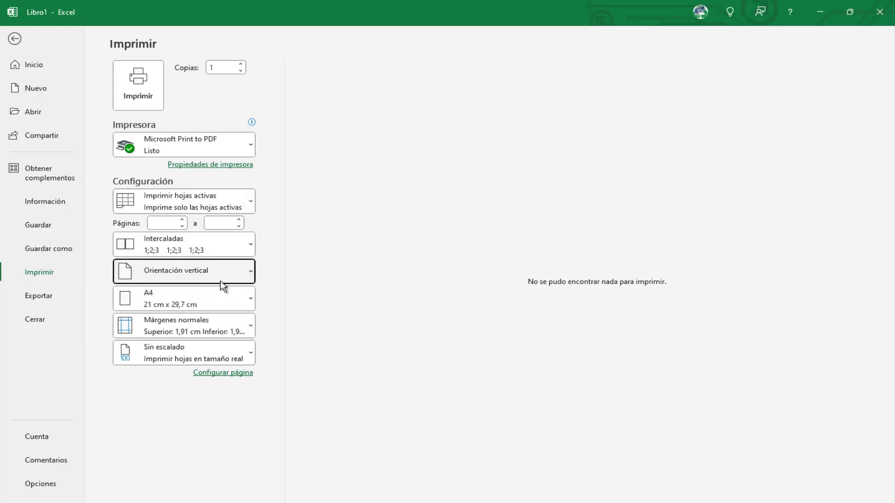
{"action": "left_click", "coordinate": [189, 303]}
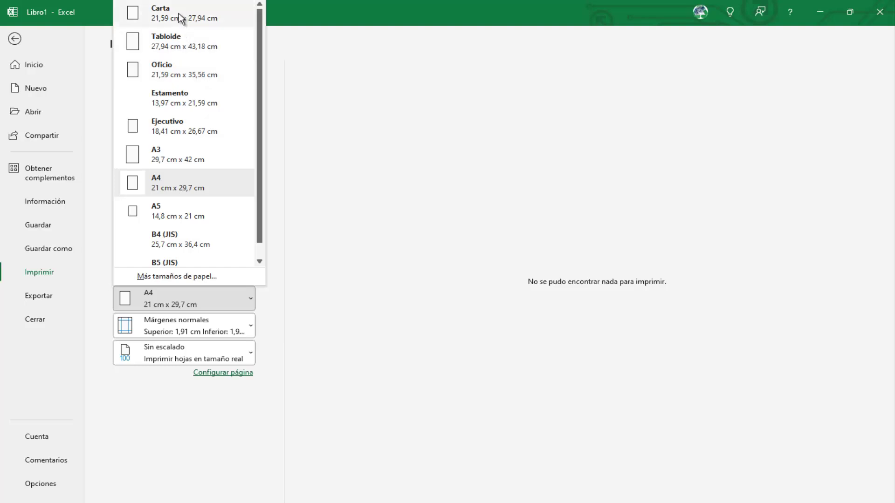
{"action": "left_click", "coordinate": [346, 262]}
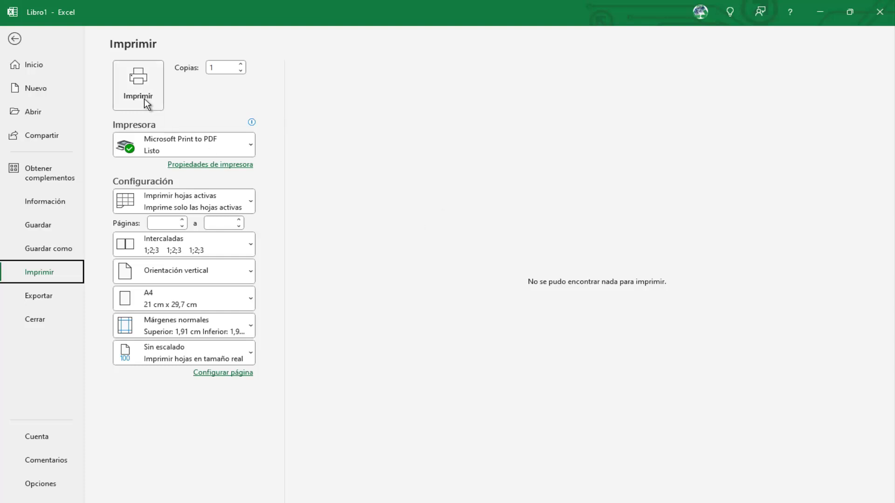
{"action": "left_click", "coordinate": [15, 39]}
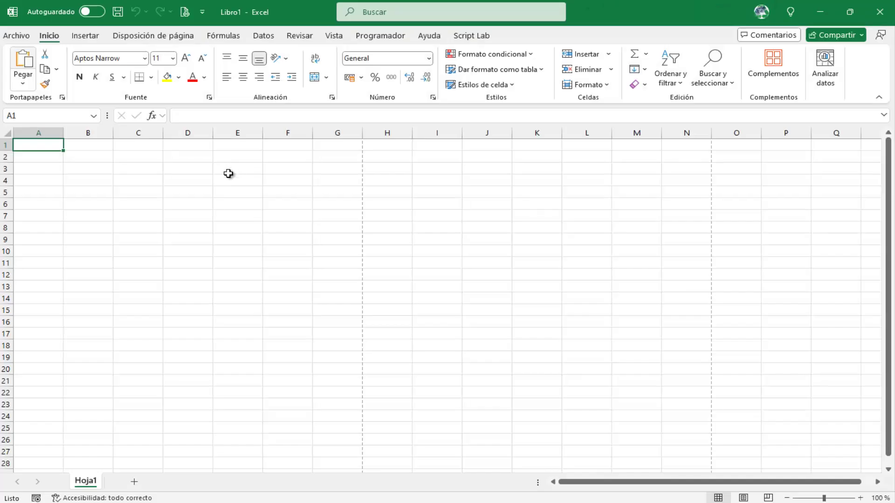
- Enter dfsgsdfgsdf in B5 and dsfgsdfgsdf in B8 of Excel's Libro1
{"action": "left_click", "coordinate": [152, 190]}
{"action": "key", "text": "Left"}
{"action": "key", "text": "Left"}
{"action": "key", "text": "Right"}
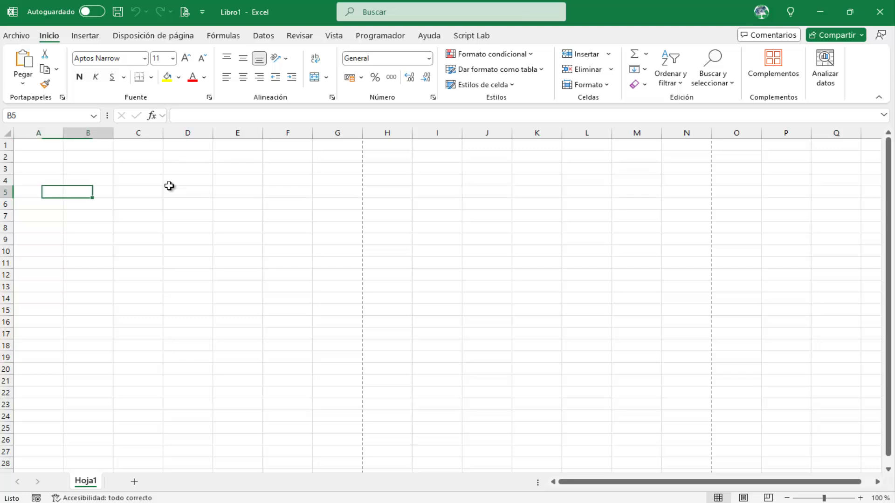
{"action": "type", "text": "dfsgsdfgsdf"}
{"action": "key", "text": "Down"}
{"action": "key", "text": "Down"}
{"action": "type", "text": "dsfg"}
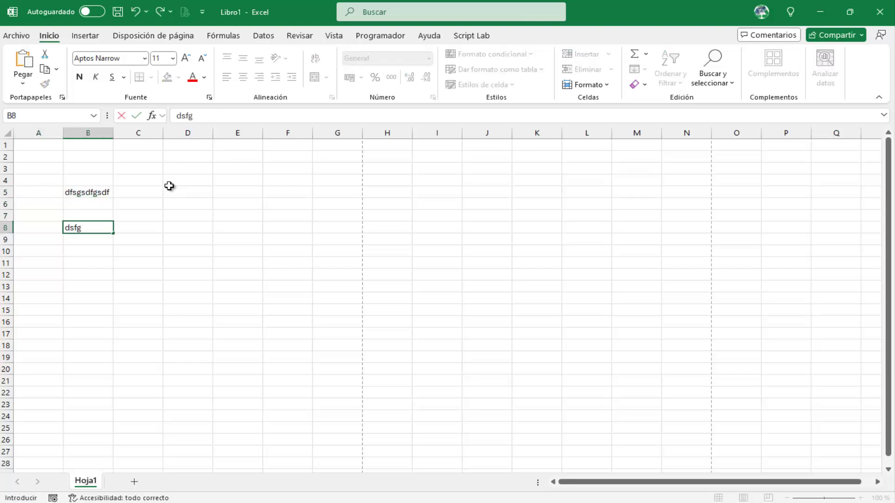
{"action": "type", "text": "sdfgsdf"}
{"action": "left_click", "coordinate": [172, 190]}
- Preview the sheet via Archivo > Imprimir, then bring the Google Sheets window to the front
{"action": "left_click", "coordinate": [22, 38]}
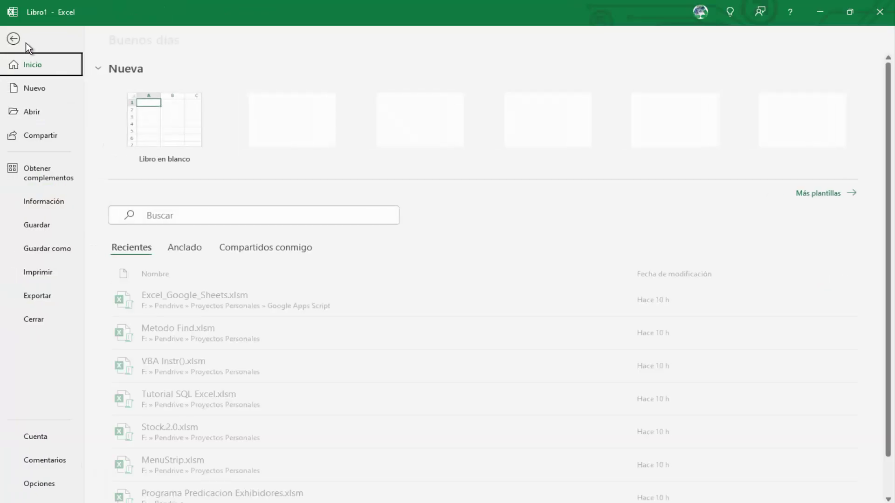
{"action": "left_click", "coordinate": [51, 275]}
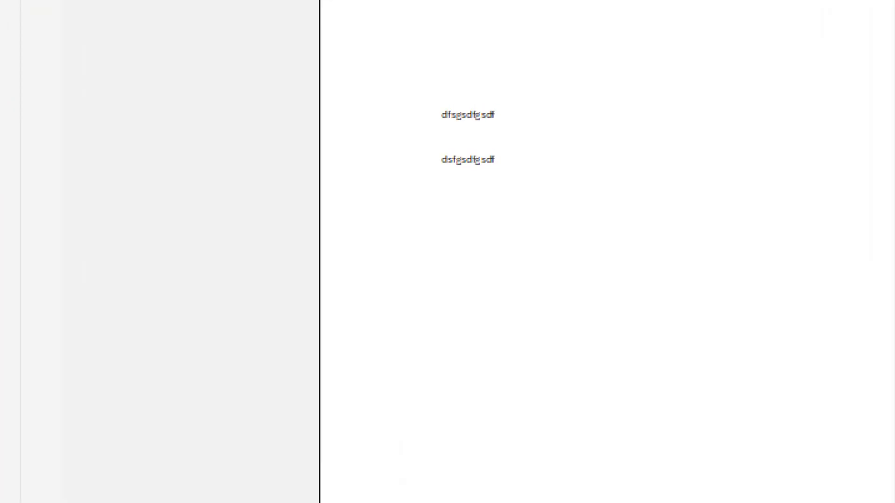
{"action": "left_click_drag", "start_coordinate": [387, 77], "coordinate": [558, 191]}
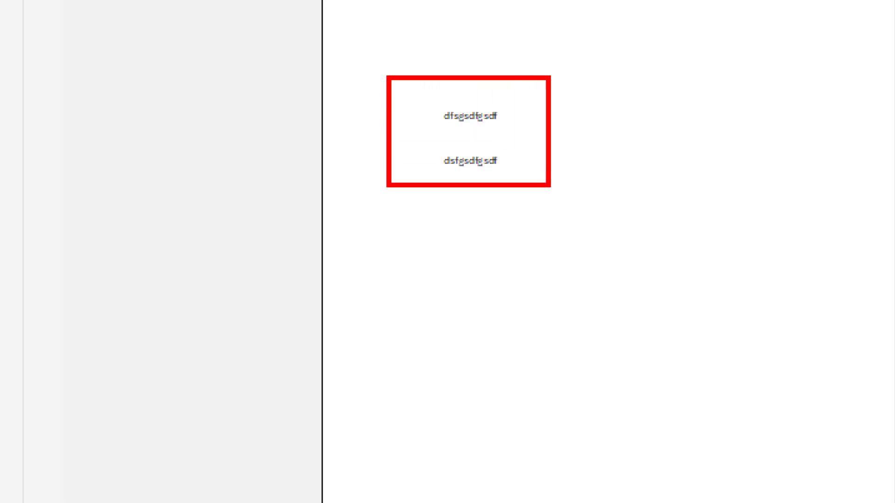
{"action": "left_click_drag", "start_coordinate": [547, 242], "coordinate": [604, 329]}
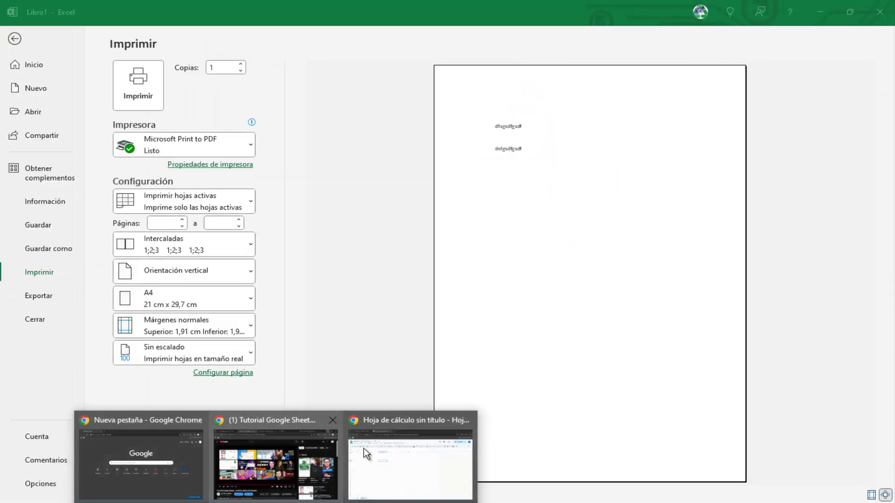
{"action": "left_click", "coordinate": [364, 449]}
- Enter dfgsdfg, dsfgsdfg and sdfgsdfg in B5:B7, then open print setup from Archivo > Imprimir
{"action": "left_click", "coordinate": [135, 224]}
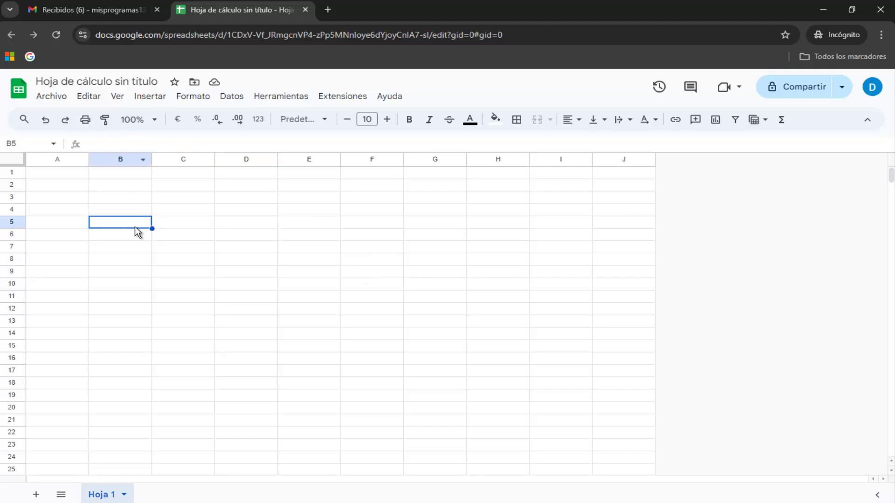
{"action": "type", "text": "dfgsdfg"}
{"action": "key", "text": "Return"}
{"action": "type", "text": "dsfgsdfg"}
{"action": "key", "text": "Return"}
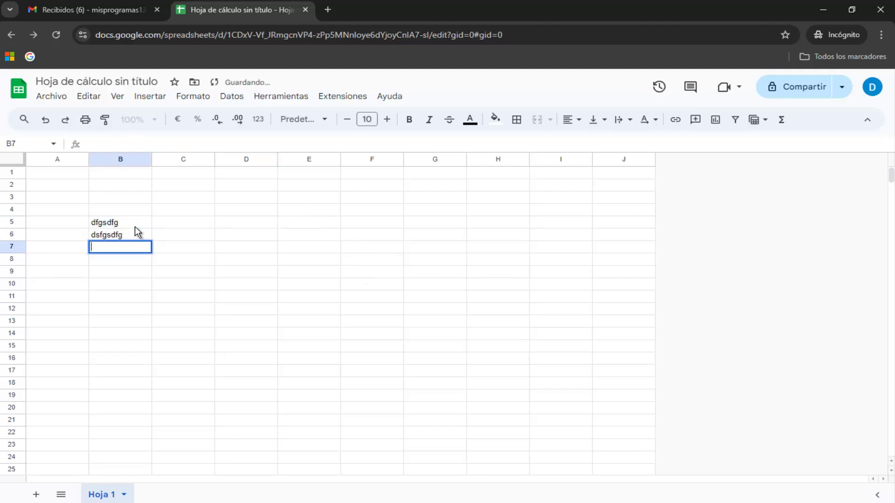
{"action": "type", "text": "sdfgsdfg"}
{"action": "key", "text": "Return"}
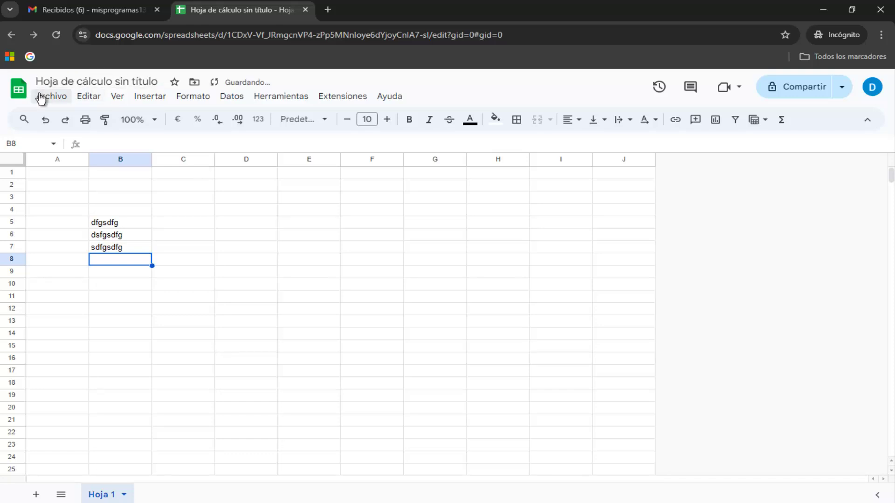
{"action": "left_click", "coordinate": [46, 96]}
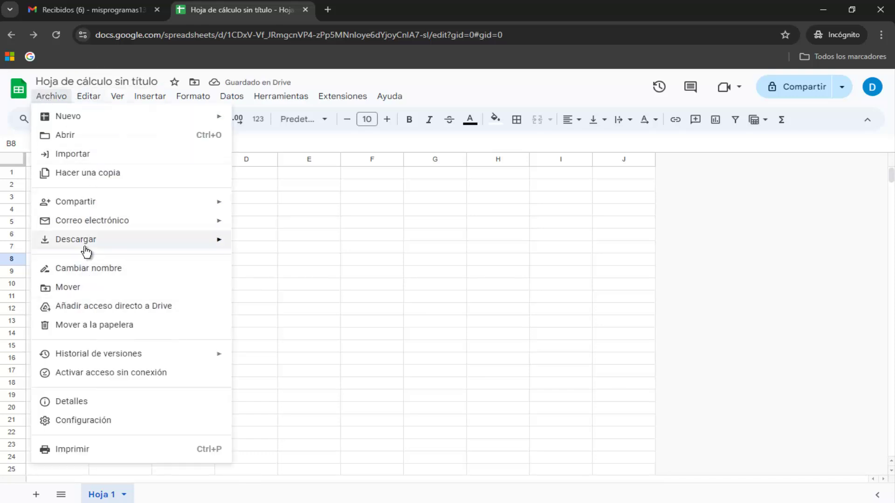
{"action": "left_click", "coordinate": [72, 450]}
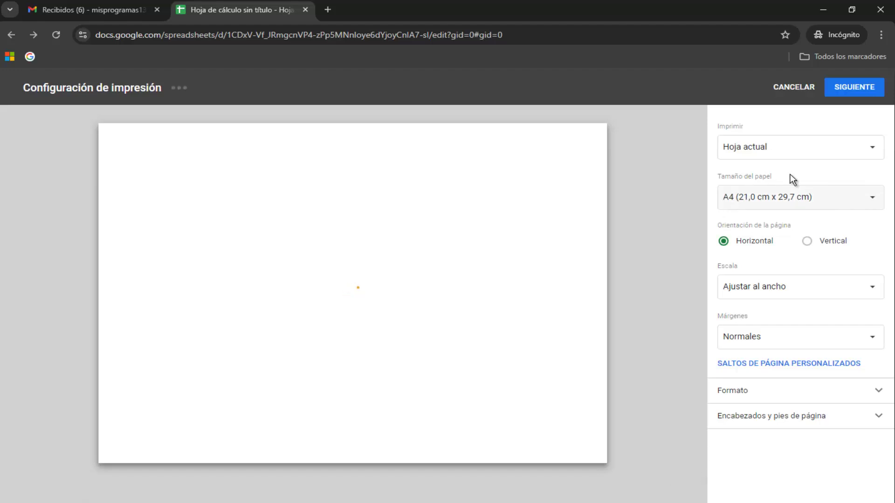
- Check the printable-area options, switch orientation from Horizontal to Vertical, and open the Escala list
{"action": "left_click", "coordinate": [832, 156]}
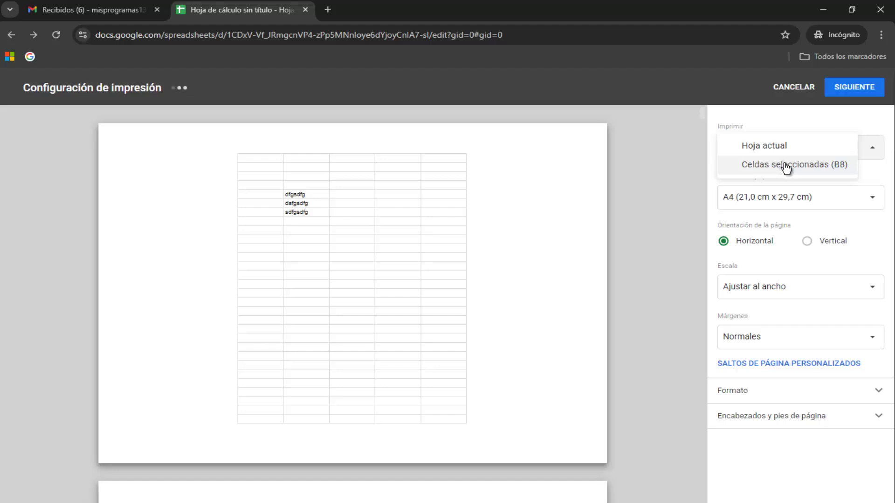
{"action": "mouse_move", "coordinate": [507, 226]}
{"action": "scroll", "coordinate": [529, 231], "scroll_direction": "down", "scroll_amount": 3}
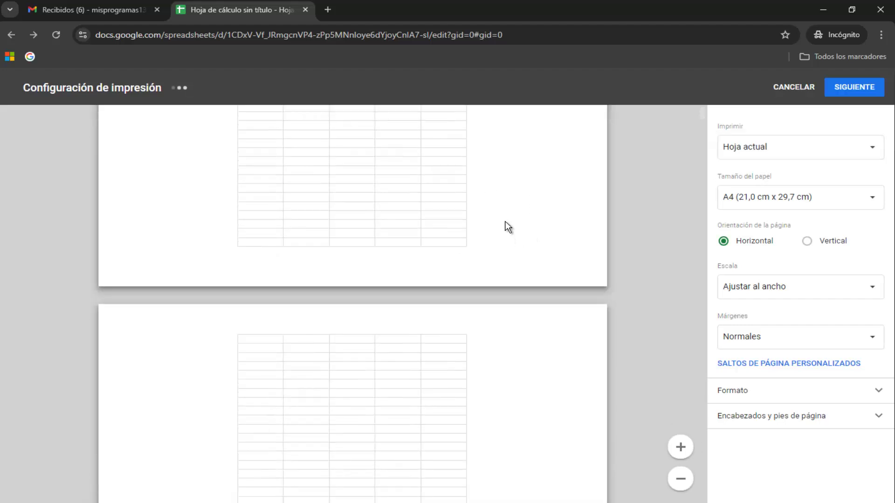
{"action": "scroll", "coordinate": [504, 222], "scroll_direction": "down", "scroll_amount": 5}
{"action": "scroll", "coordinate": [504, 222], "scroll_direction": "up", "scroll_amount": 5}
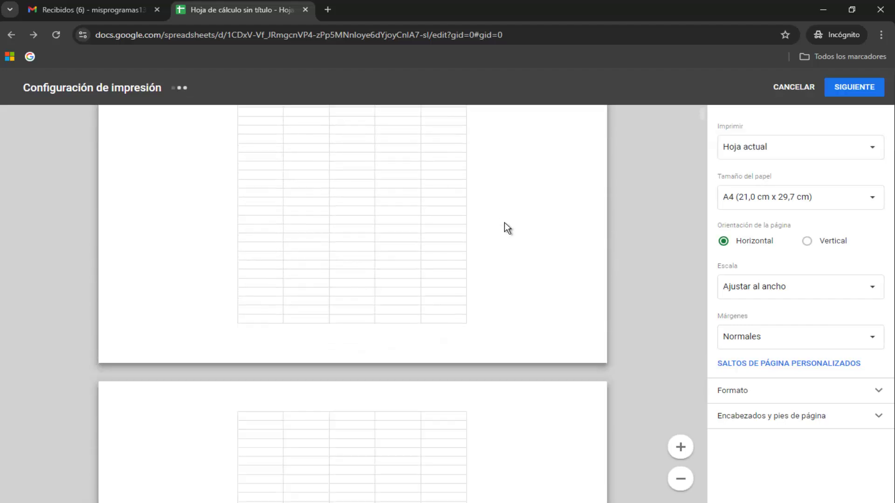
{"action": "scroll", "coordinate": [505, 223], "scroll_direction": "down", "scroll_amount": 5}
{"action": "scroll", "coordinate": [505, 223], "scroll_direction": "up", "scroll_amount": 2}
{"action": "scroll", "coordinate": [505, 224], "scroll_direction": "up", "scroll_amount": 2}
{"action": "scroll", "coordinate": [504, 224], "scroll_direction": "up", "scroll_amount": 3}
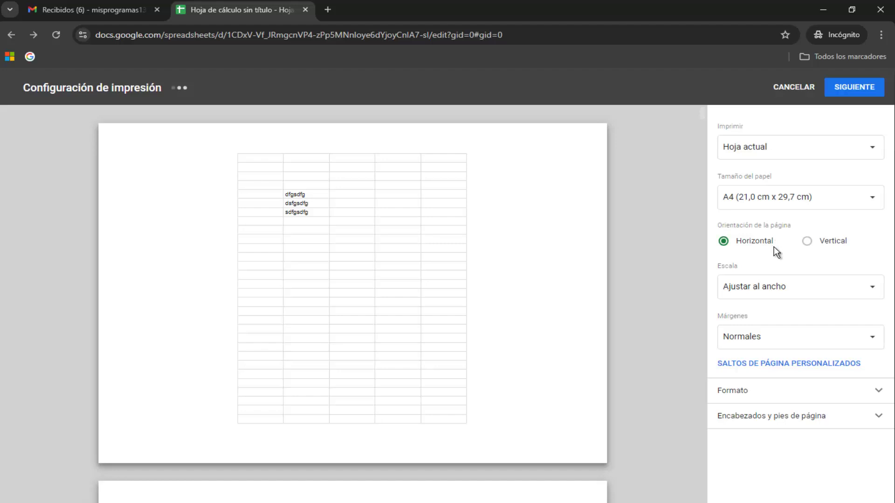
{"action": "left_click", "coordinate": [832, 245]}
{"action": "left_click", "coordinate": [813, 289]}
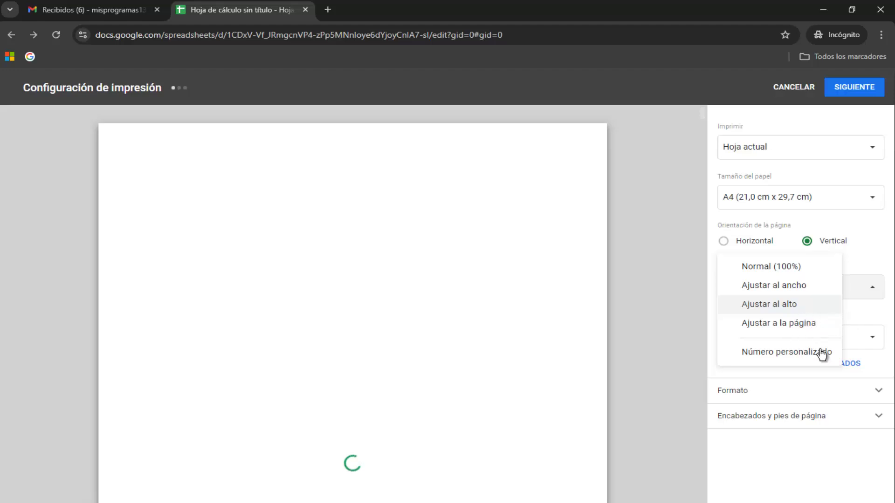
- Keep Ajustar al ancho and normal margins, browse Formato and headers/footers, then return to Sheets home
{"action": "left_click", "coordinate": [864, 320]}
{"action": "left_click", "coordinate": [844, 343]}
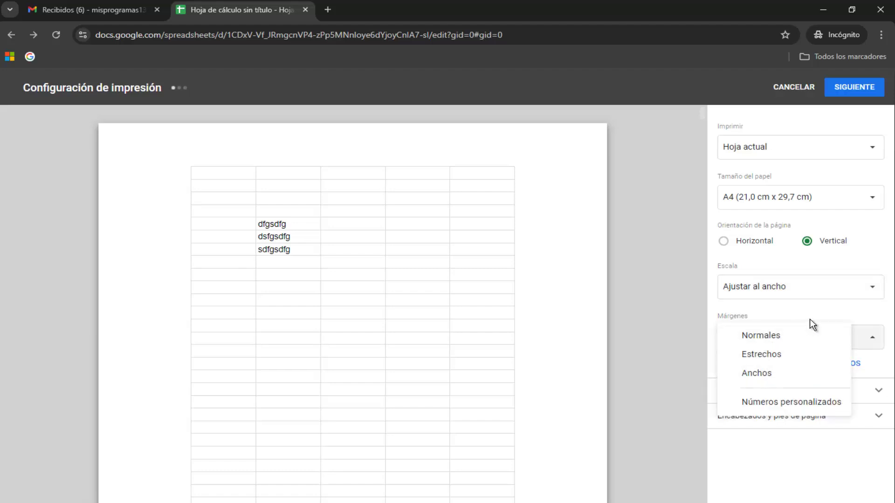
{"action": "left_click", "coordinate": [774, 336]}
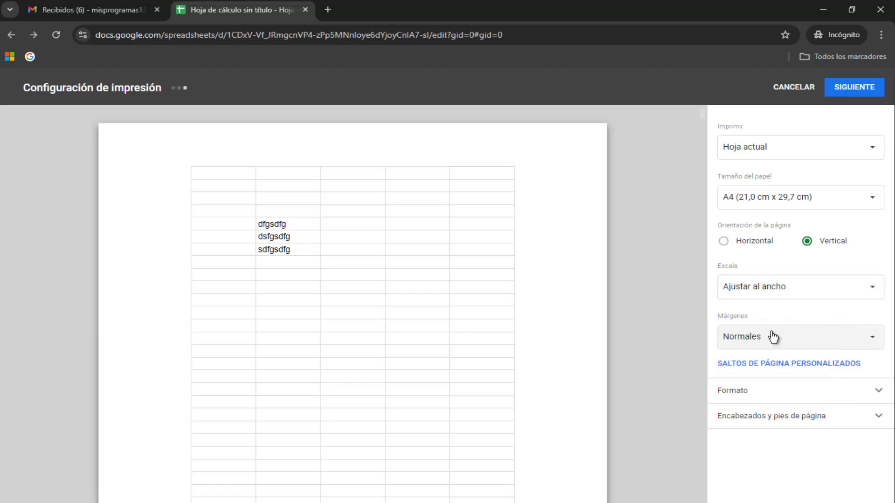
{"action": "left_click", "coordinate": [790, 398]}
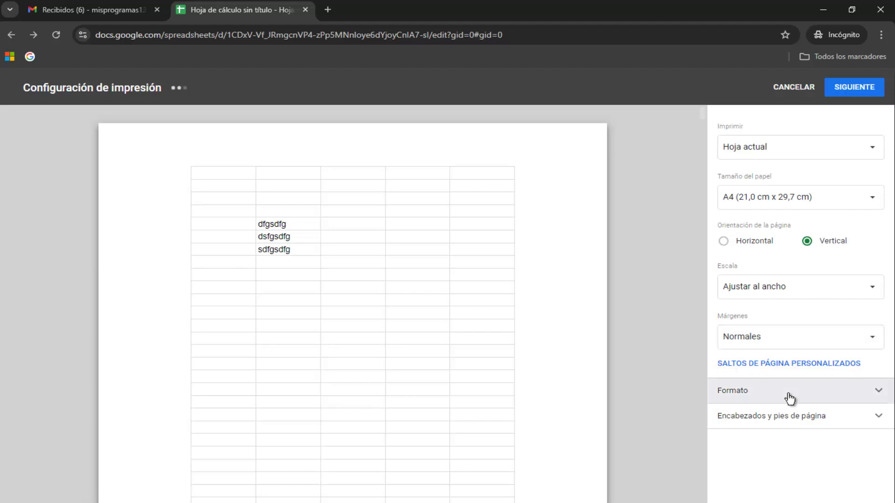
{"action": "left_click", "coordinate": [839, 396]}
{"action": "left_click", "coordinate": [825, 424]}
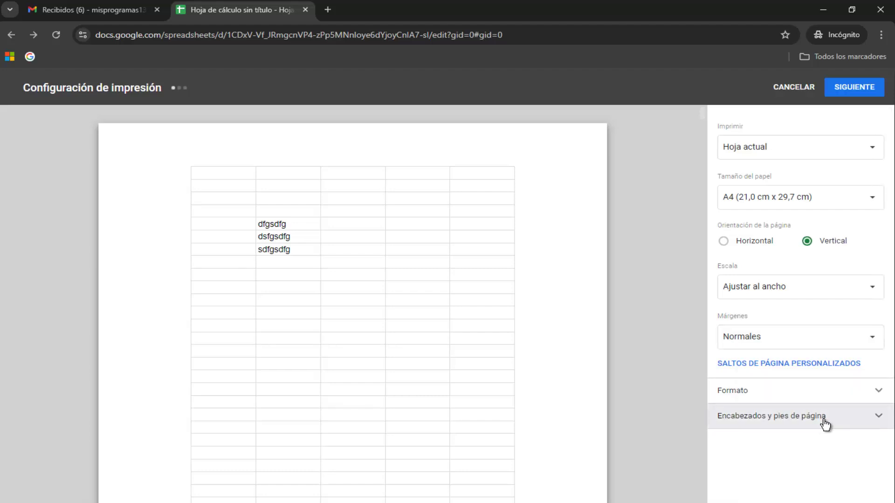
{"action": "left_click", "coordinate": [824, 424]}
{"action": "left_click", "coordinate": [6, 38]}
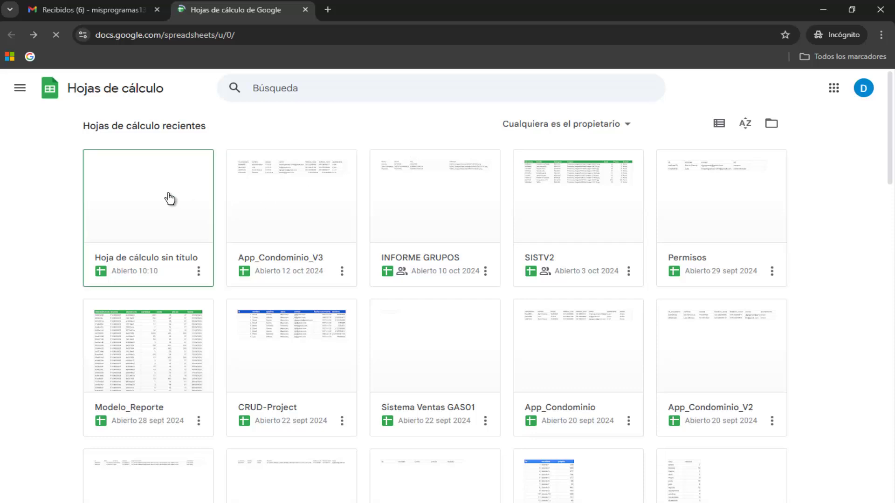
- Reopen Hoja de cálculo sin título and click back and forth between cells B5 and C5
{"action": "left_click", "coordinate": [167, 198]}
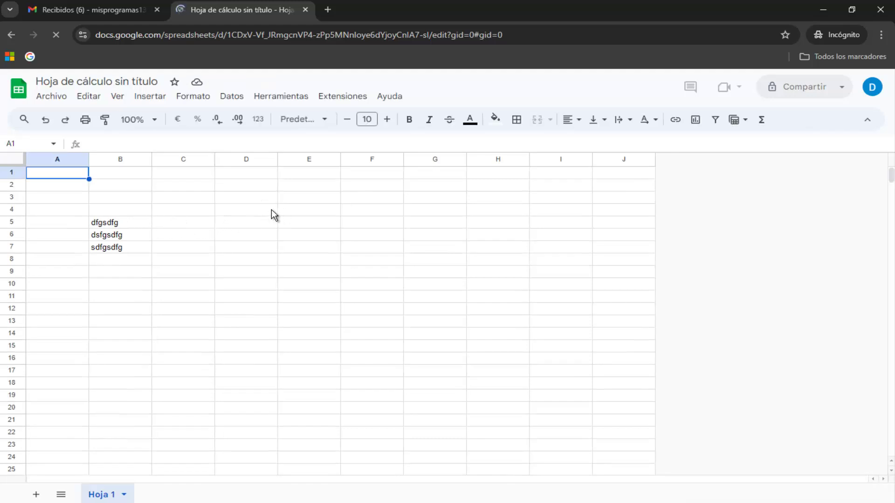
{"action": "left_click", "coordinate": [173, 222]}
{"action": "left_click", "coordinate": [123, 222]}
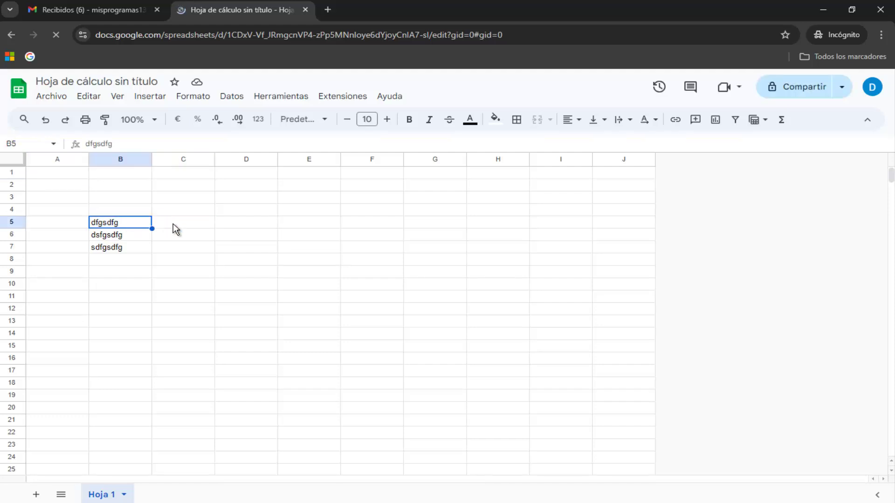
{"action": "left_click", "coordinate": [172, 224]}
{"action": "left_click", "coordinate": [139, 222]}
{"action": "left_click", "coordinate": [177, 222]}
{"action": "left_click", "coordinate": [127, 222]}
{"action": "left_click", "coordinate": [171, 222]}
{"action": "left_click", "coordinate": [151, 221]}
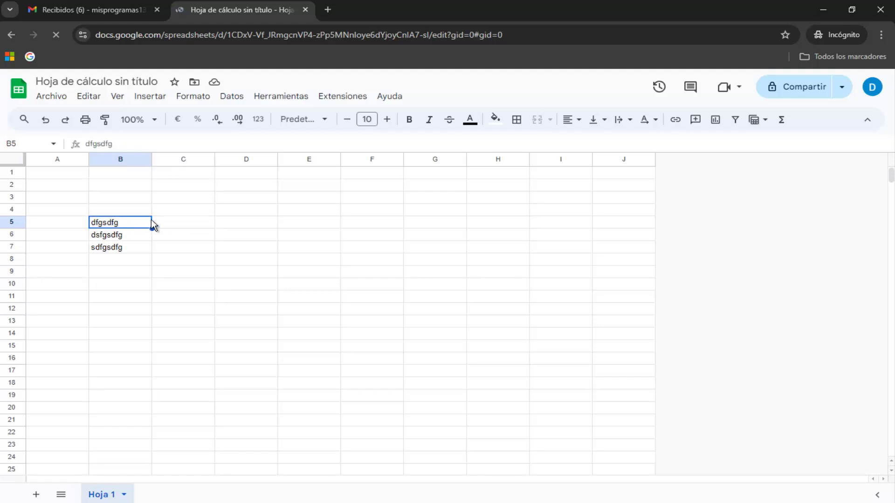
{"action": "left_click", "coordinate": [184, 223]}
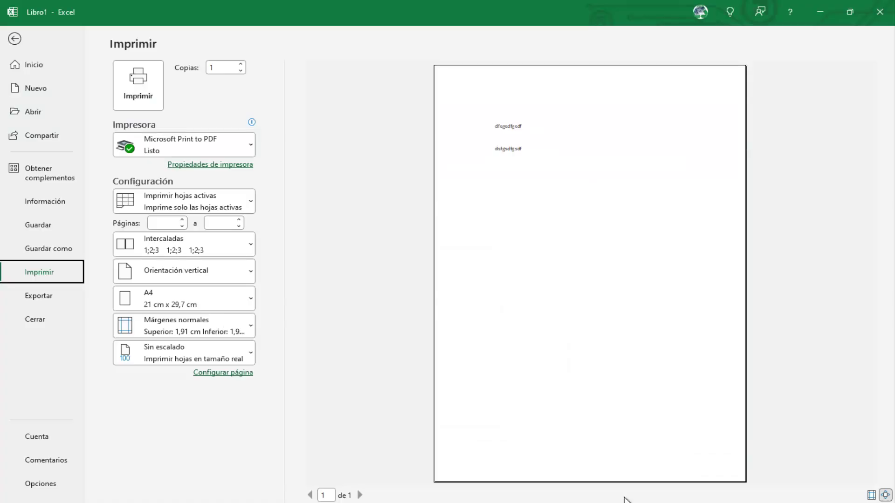
- View Excel's Export page offering PDF/XPS creation, then return to the Google Sheets spreadsheet
{"action": "left_click", "coordinate": [15, 39]}
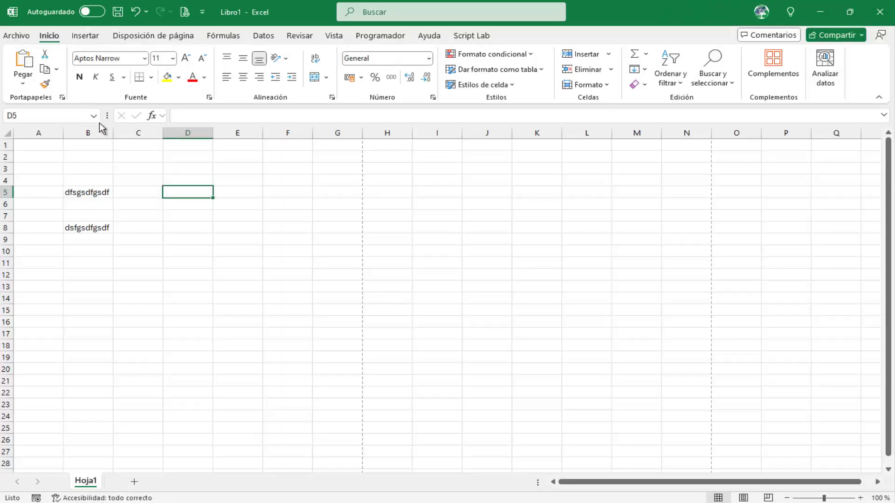
{"action": "left_click", "coordinate": [14, 39]}
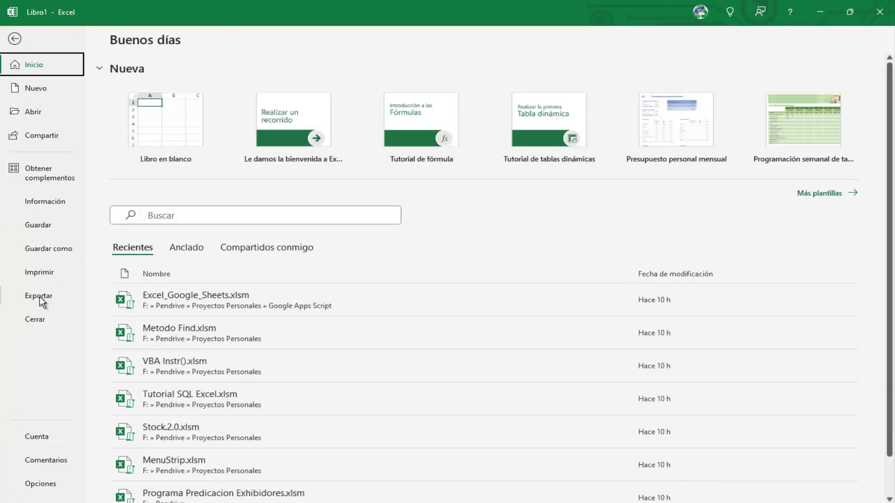
{"action": "left_click", "coordinate": [40, 296]}
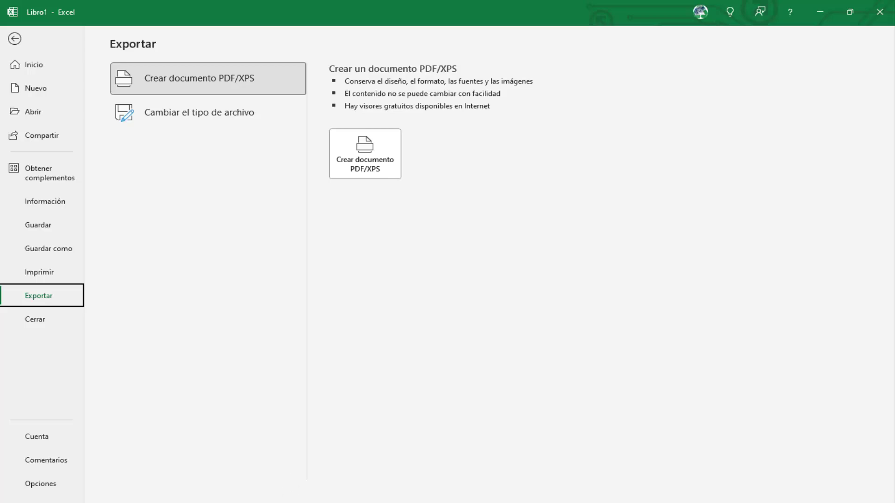
{"action": "left_click", "coordinate": [403, 466]}
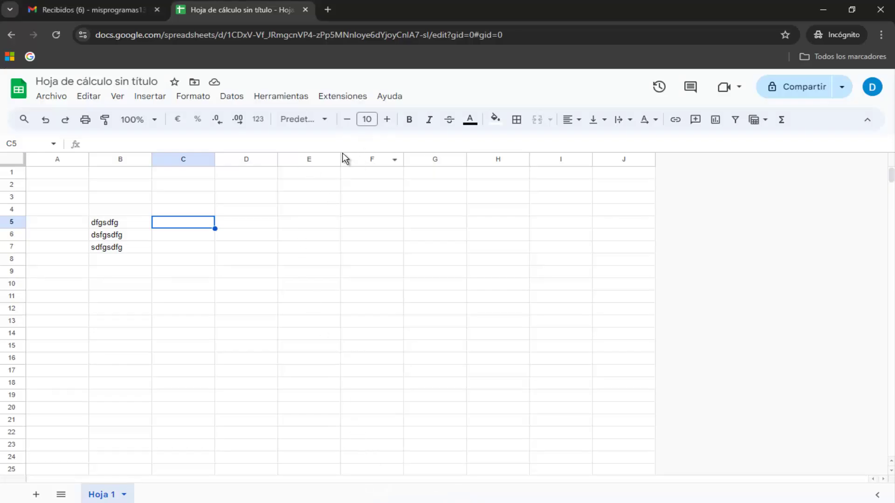
{"action": "left_click", "coordinate": [51, 96]}
{"action": "mouse_move", "coordinate": [91, 220]}
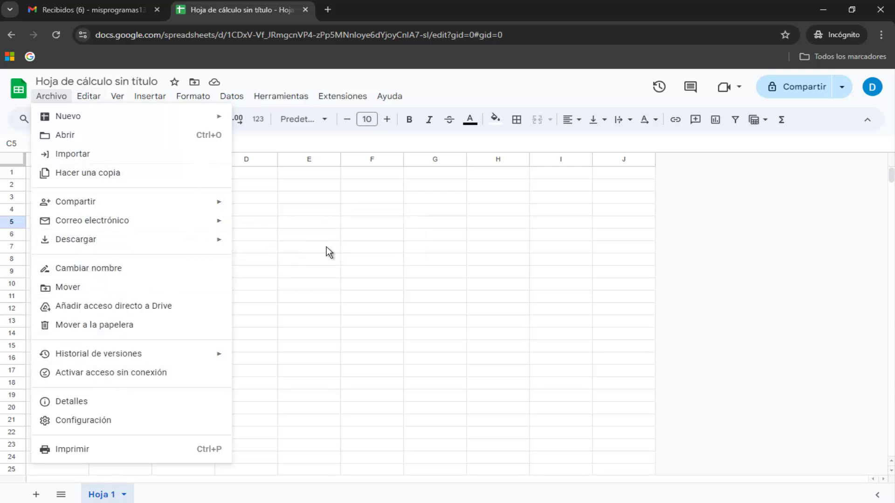
{"action": "left_click", "coordinate": [300, 245]}
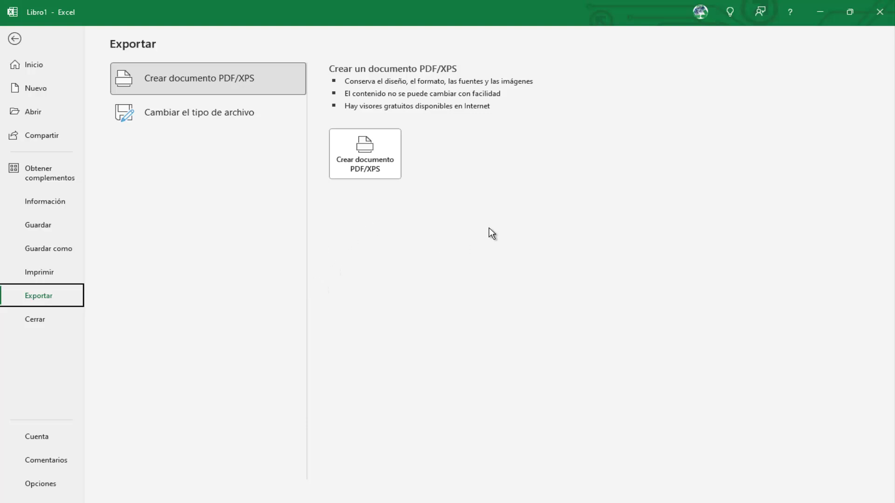
- Close Excel's export page, select E8:F8, then bring the Google Sheets Chrome window forward
{"action": "left_click", "coordinate": [14, 44]}
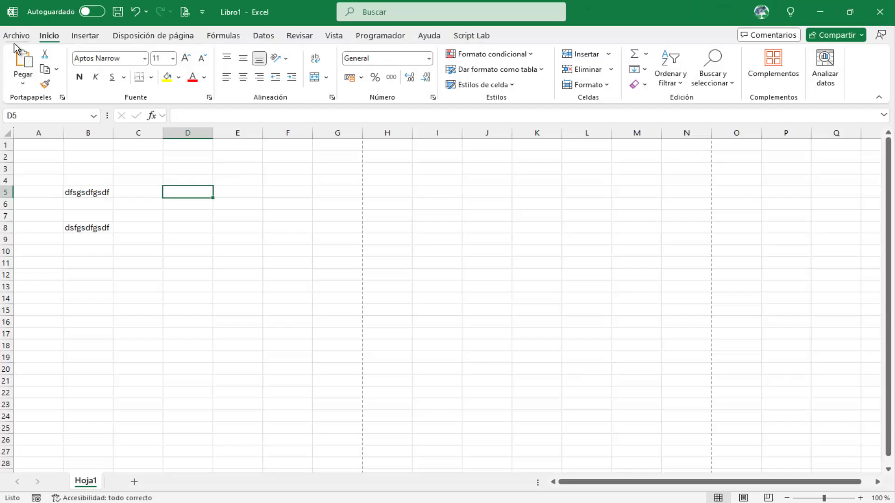
{"action": "left_click_drag", "start_coordinate": [258, 232], "coordinate": [300, 220]}
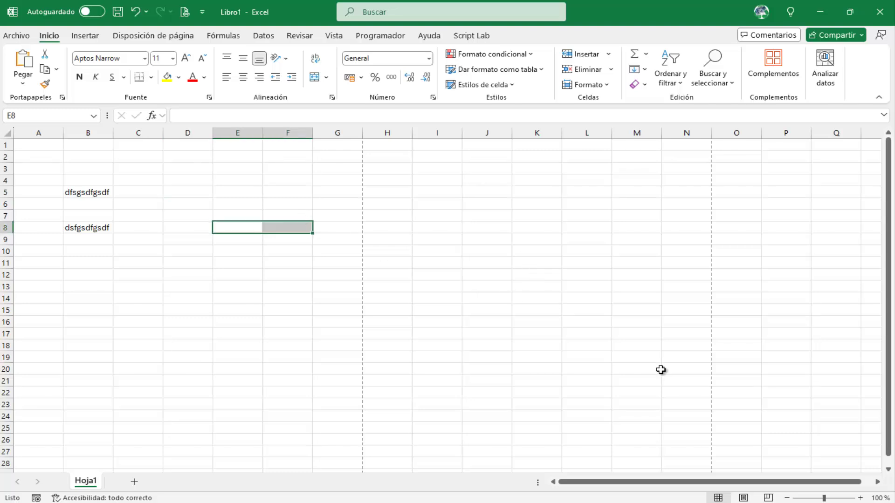
{"action": "left_click", "coordinate": [289, 496]}
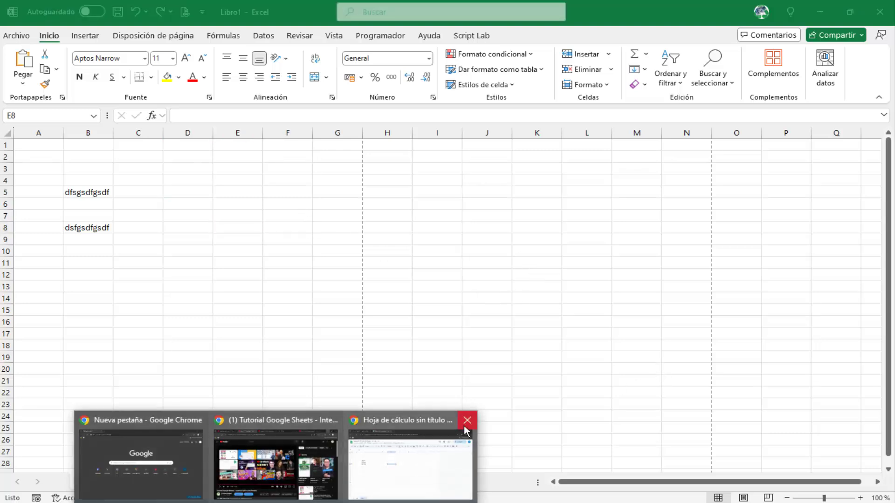
{"action": "left_click", "coordinate": [415, 454]}
{"action": "left_click", "coordinate": [46, 97]}
{"action": "mouse_move", "coordinate": [92, 220]}
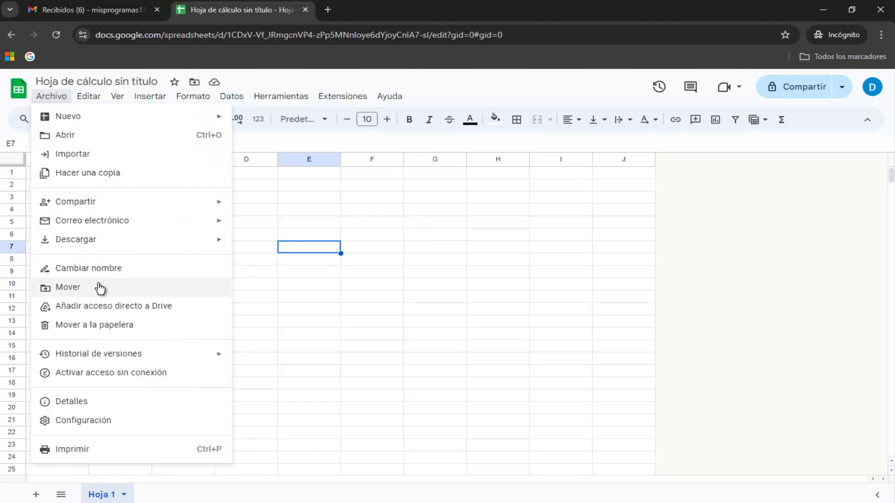
{"action": "left_click", "coordinate": [112, 289]}
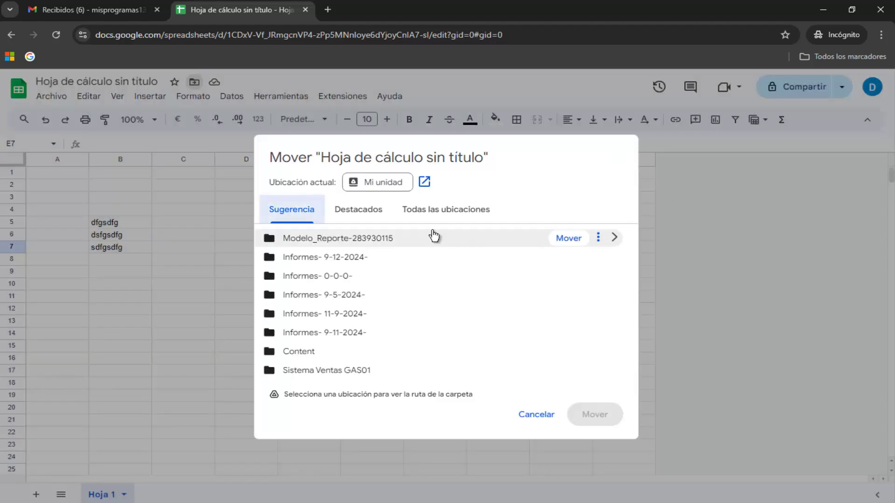
{"action": "left_click", "coordinate": [364, 212]}
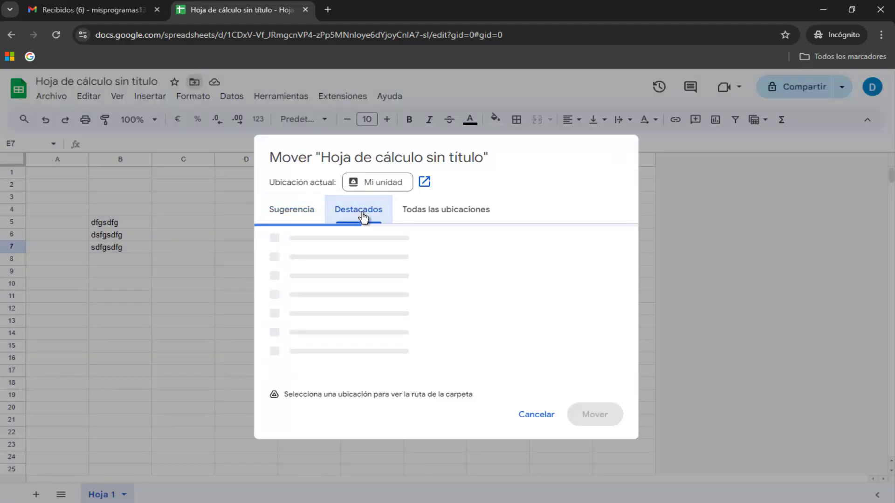
{"action": "left_click", "coordinate": [392, 187]}
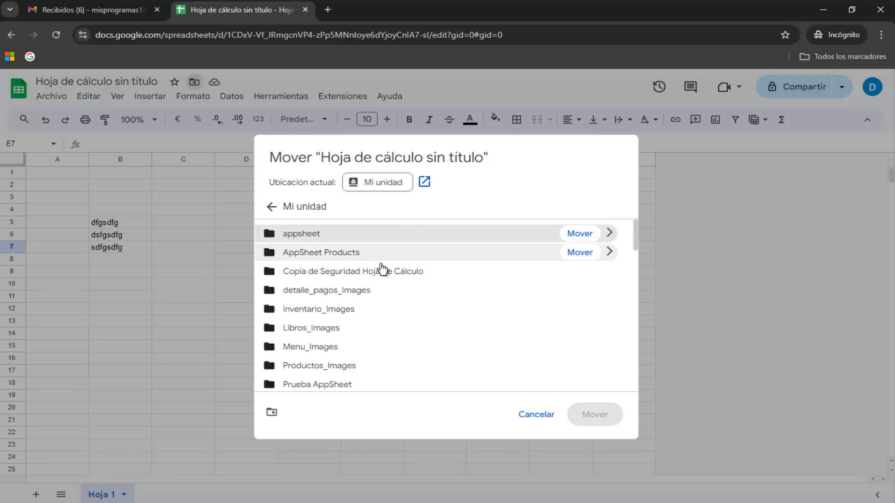
{"action": "scroll", "coordinate": [438, 308], "scroll_direction": "down", "scroll_amount": 5}
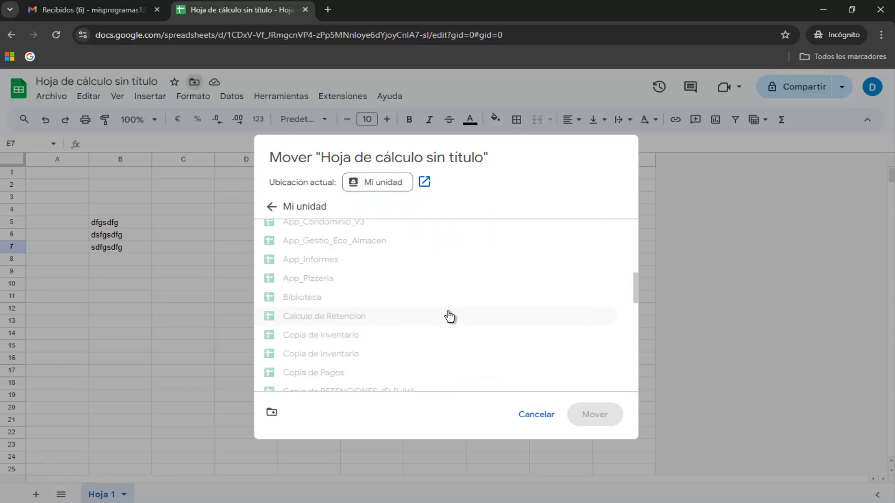
{"action": "scroll", "coordinate": [450, 314], "scroll_direction": "up", "scroll_amount": 5}
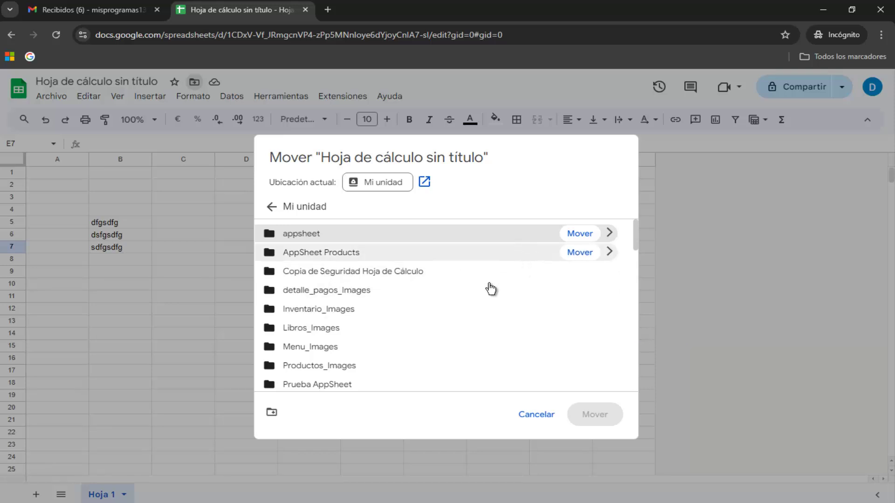
{"action": "left_click", "coordinate": [536, 415]}
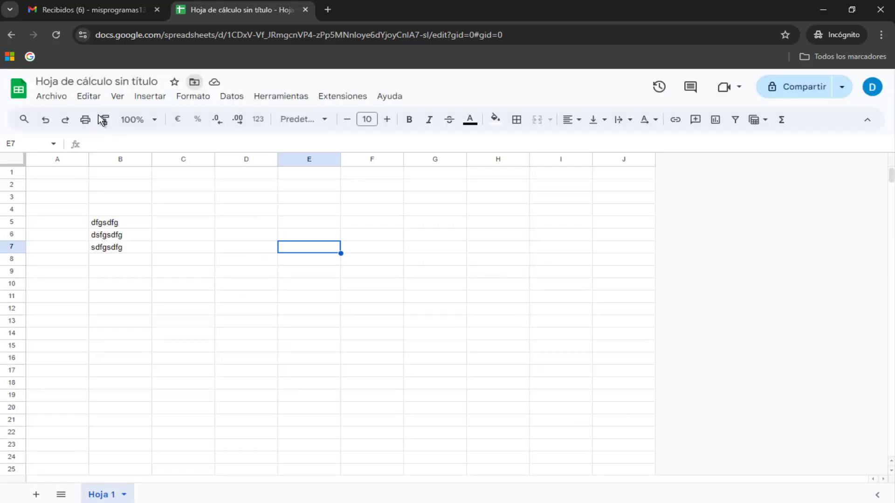
- Open the Archivo menu to show commands from Nuevo down to Configuración and Imprimir
{"action": "left_click", "coordinate": [51, 96]}
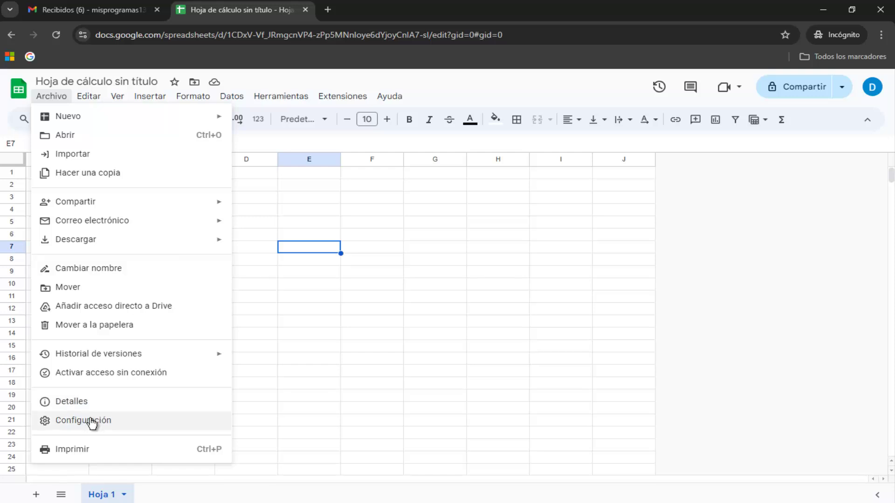
- Delete the three sample strings from B5:B7, then reopen the Archivo menu
{"action": "left_click", "coordinate": [289, 383]}
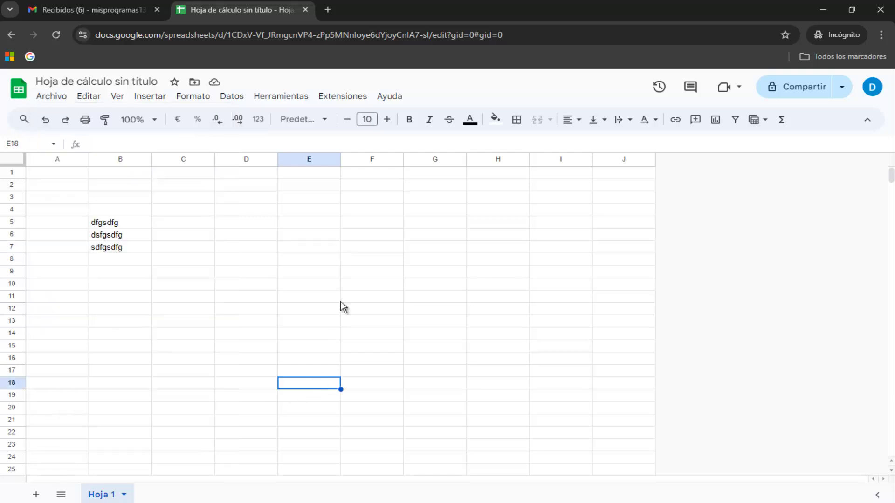
{"action": "left_click_drag", "start_coordinate": [130, 225], "coordinate": [133, 251]}
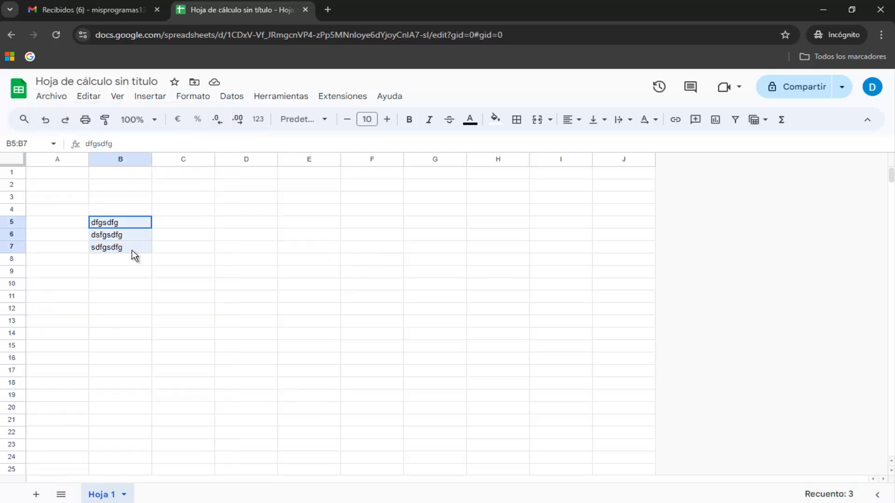
{"action": "key", "text": "Delete"}
{"action": "key", "text": "shift+Up"}
{"action": "key", "text": "shift+Up"}
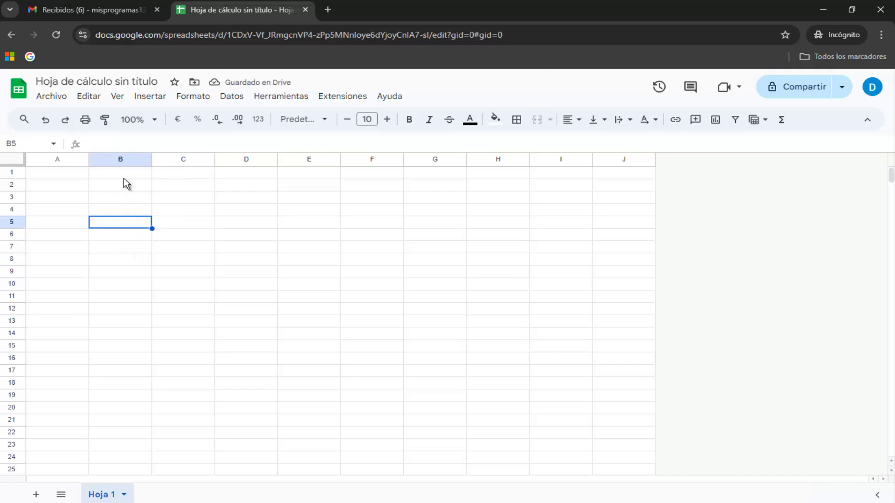
{"action": "left_click", "coordinate": [61, 98]}
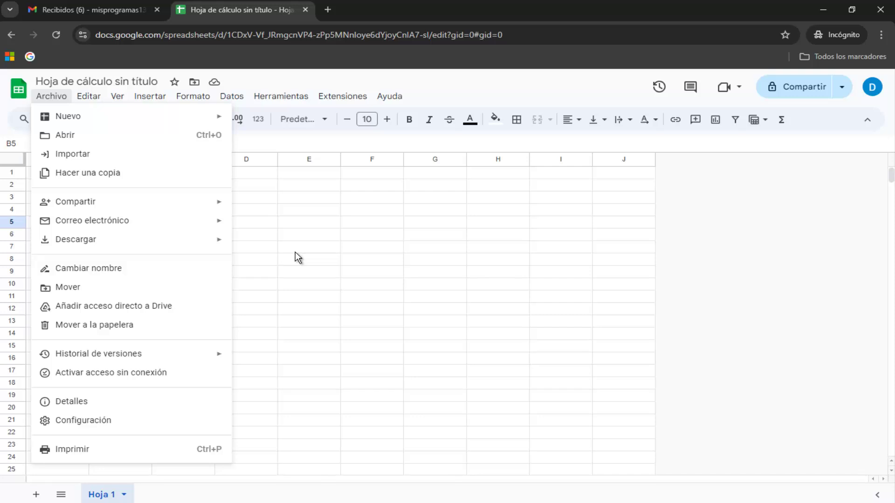
- Close the File menu and move the active cell around row 6 with the arrow keys
{"action": "left_click", "coordinate": [355, 260]}
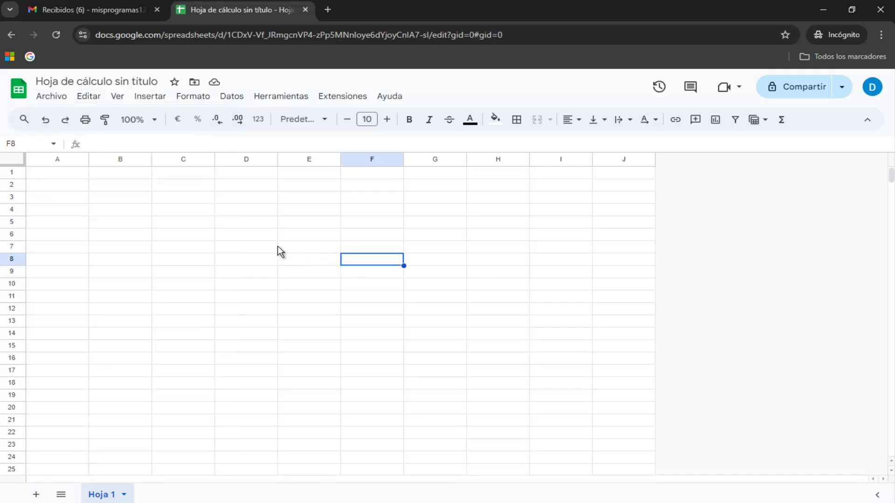
{"action": "key", "text": "Left"}
{"action": "key", "text": "Left"}
{"action": "key", "text": "Left"}
{"action": "key", "text": "Left"}
{"action": "key", "text": "Left"}
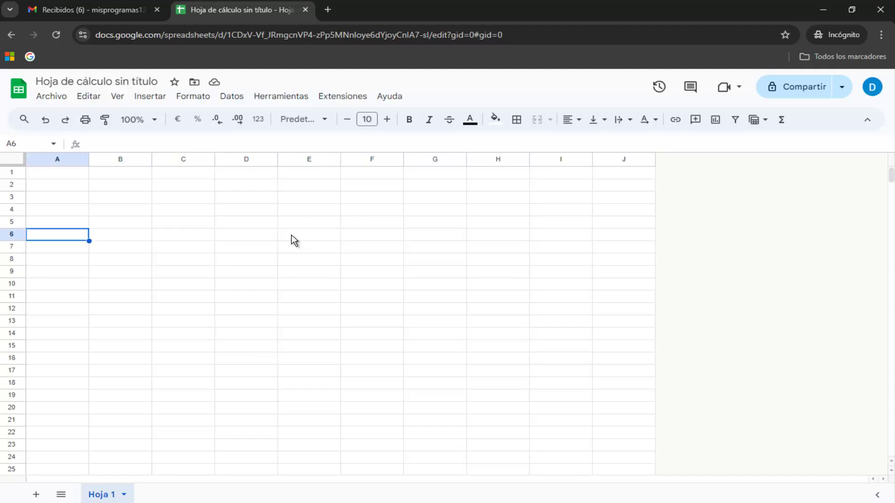
{"action": "key", "text": "Right"}
{"action": "key", "text": "Right"}
{"action": "key", "text": "Right"}
{"action": "key", "text": "Up"}
{"action": "key", "text": "Up"}
{"action": "key", "text": "Right"}
{"action": "key", "text": "Right"}
- Keep moving the active cell with the arrow keys, ending at B4
{"action": "key", "text": "Right"}
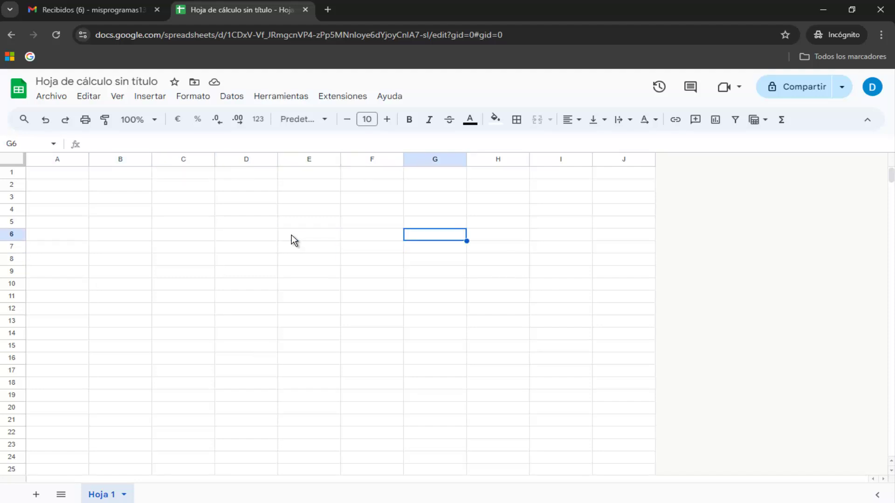
{"action": "key", "text": "Left"}
{"action": "key", "text": "Left"}
{"action": "key", "text": "Left"}
{"action": "key", "text": "Left"}
{"action": "key", "text": "Left"}
{"action": "key", "text": "Down"}
{"action": "key", "text": "Down"}
{"action": "key", "text": "Down"}
{"action": "key", "text": "Right"}
{"action": "key", "text": "Right"}
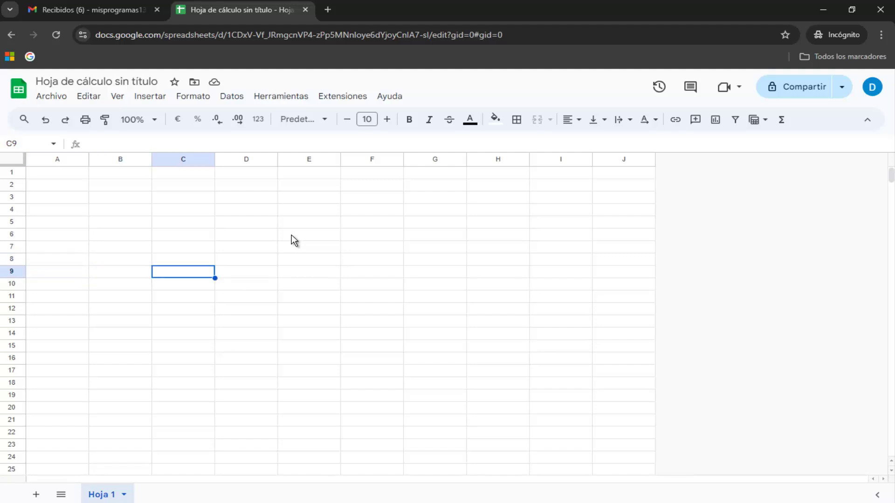
{"action": "key", "text": "Right"}
{"action": "key", "text": "Right"}
{"action": "key", "text": "Right"}
{"action": "key", "text": "Right"}
{"action": "key", "text": "Left"}
{"action": "key", "text": "Left"}
{"action": "key", "text": "Left"}
{"action": "key", "text": "Left"}
{"action": "key", "text": "Left"}
{"action": "key", "text": "Left"}
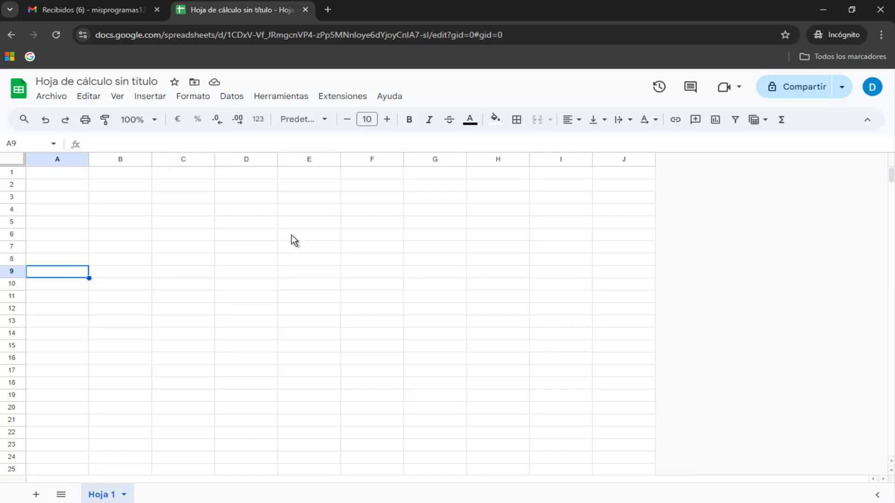
{"action": "key", "text": "Up"}
{"action": "key", "text": "Up"}
{"action": "key", "text": "Up"}
{"action": "key", "text": "Up"}
{"action": "key", "text": "Up"}
{"action": "key", "text": "Right"}
{"action": "key", "text": "Right"}
{"action": "key", "text": "Right"}
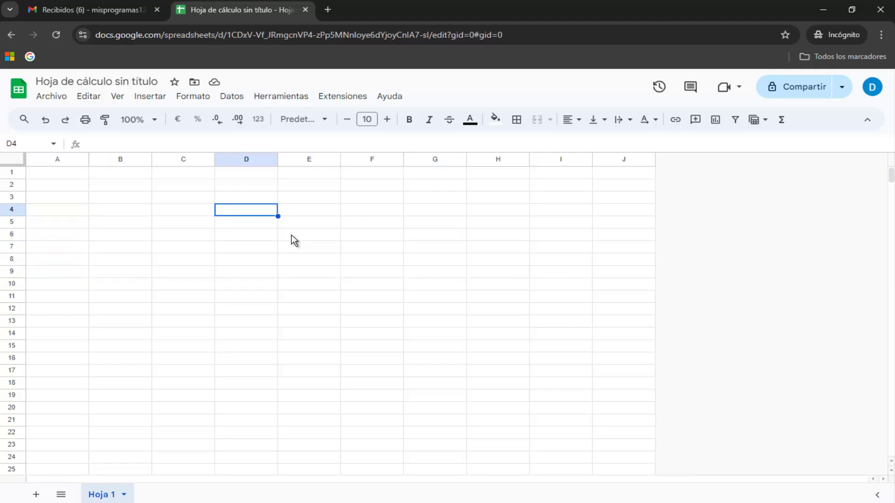
{"action": "key", "text": "Right"}
{"action": "key", "text": "Right"}
{"action": "key", "text": "Right"}
{"action": "key", "text": "Left"}
{"action": "key", "text": "Left"}
{"action": "key", "text": "Left"}
{"action": "key", "text": "Left"}
{"action": "key", "text": "Left"}
- Extend the selection from B4 down to row 8 and across to column I, then clear it
{"action": "key", "text": "shift+Down"}
{"action": "key", "text": "shift+Down"}
{"action": "key", "text": "shift+Down"}
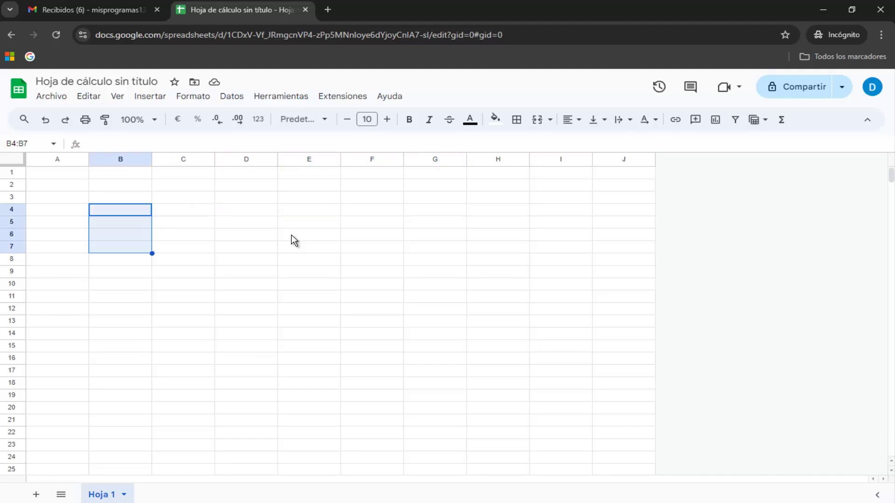
{"action": "key", "text": "shift+Down"}
{"action": "key", "text": "shift+Right"}
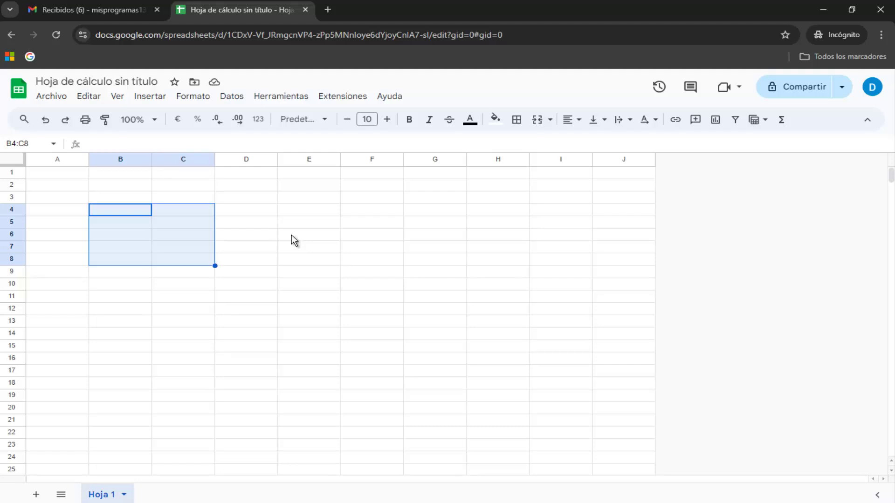
{"action": "key", "text": "shift+Right"}
{"action": "key", "text": "shift+Right"}
{"action": "key", "text": "shift+Right"}
{"action": "key", "text": "shift+Right"}
{"action": "key", "text": "shift+Right"}
{"action": "key", "text": "shift+Right"}
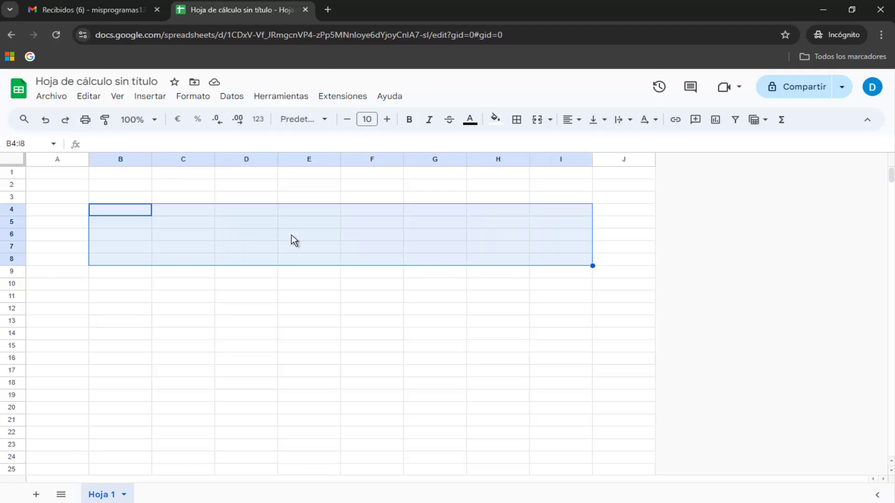
{"action": "left_click", "coordinate": [290, 234]}
- Extend a selection from B4 to row 8 and column G, then collapse it and select D8
{"action": "left_click", "coordinate": [127, 208]}
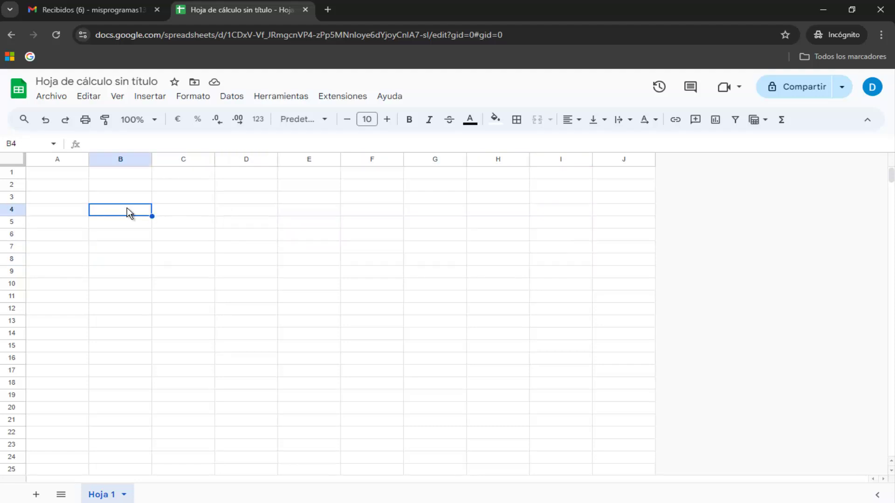
{"action": "key", "text": "shift+Down"}
{"action": "key", "text": "shift+Down"}
{"action": "key", "text": "shift+Down"}
{"action": "key", "text": "shift+Down"}
{"action": "key", "text": "shift+Right"}
{"action": "key", "text": "shift+Right"}
{"action": "key", "text": "shift+Right"}
{"action": "key", "text": "shift+Right"}
{"action": "key", "text": "shift+Right"}
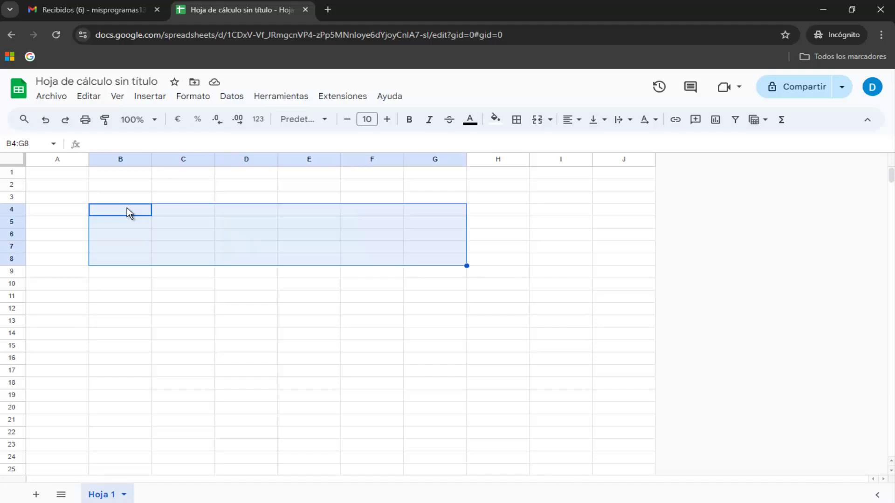
{"action": "key", "text": "shift+Right"}
{"action": "key", "text": "shift+Right"}
{"action": "left_click", "coordinate": [127, 211]}
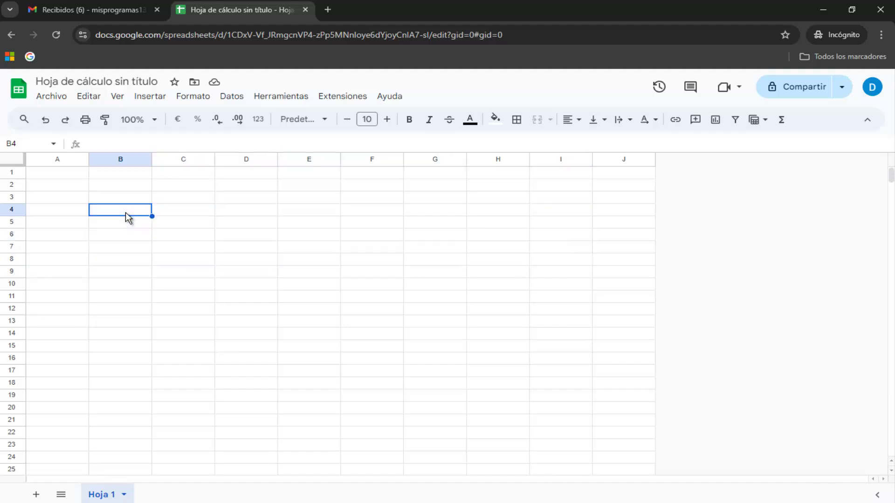
{"action": "left_click", "coordinate": [247, 258]}
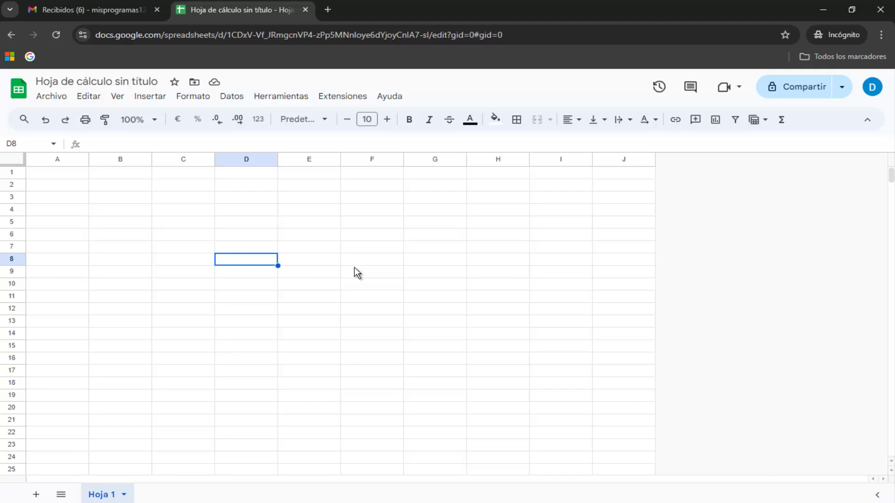
{"action": "left_click", "coordinate": [97, 98]}
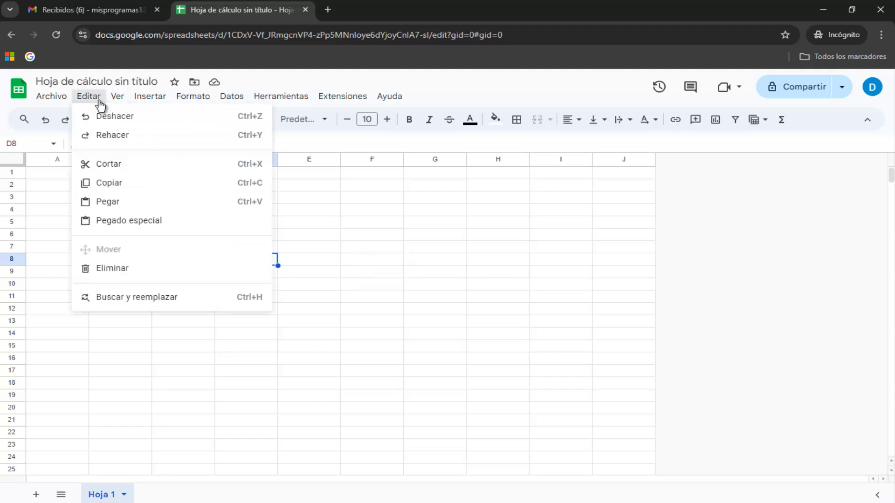
{"action": "key", "text": "Right"}
{"action": "left_click", "coordinate": [620, 352]}
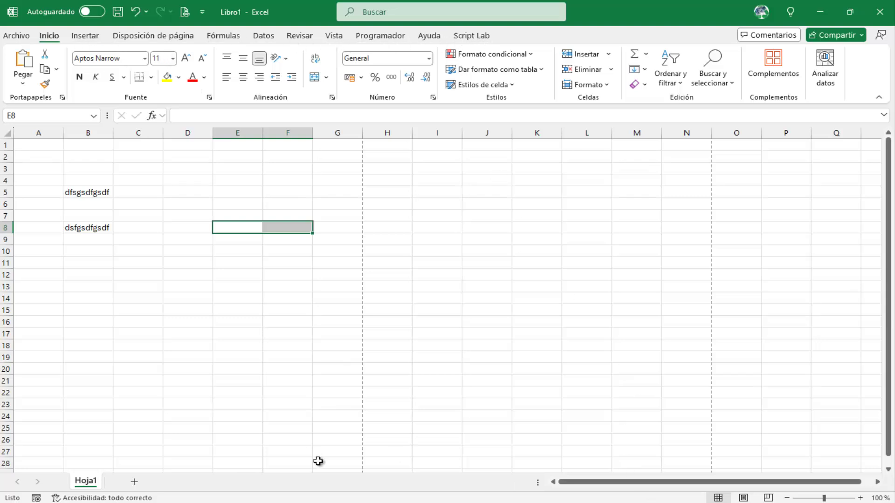
{"action": "left_click", "coordinate": [393, 463]}
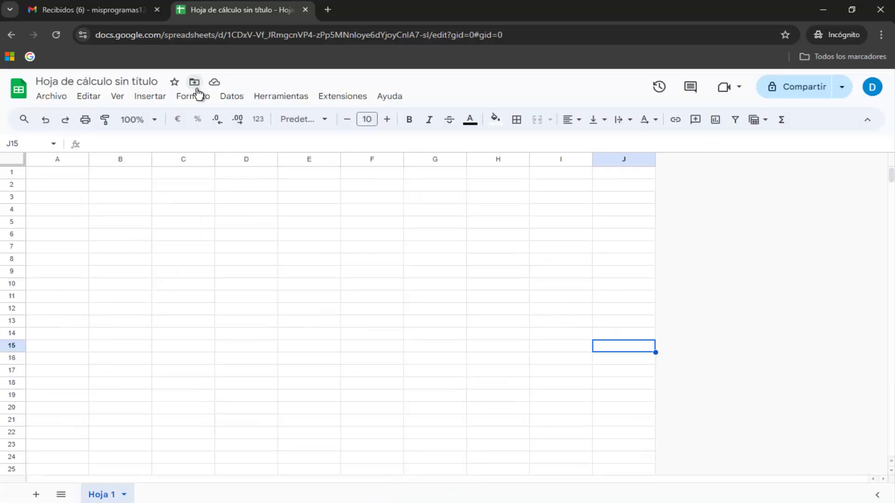
{"action": "left_click", "coordinate": [96, 104]}
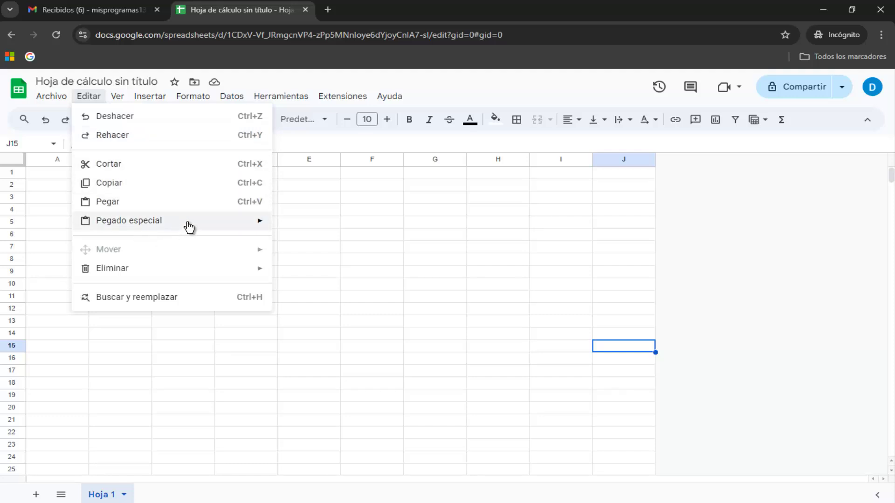
{"action": "mouse_move", "coordinate": [129, 220]}
{"action": "left_click", "coordinate": [236, 383]}
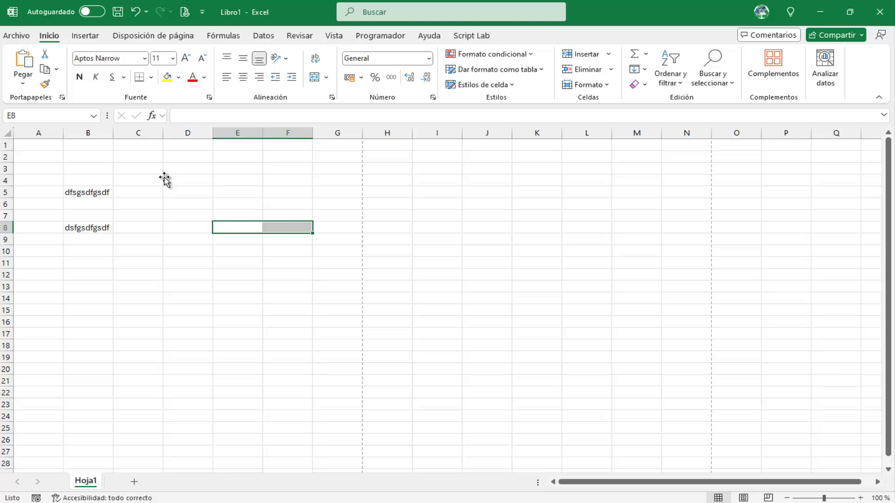
- In Excel's Libro1, select B4:B8, open and dismiss its context menu, then select M15
{"action": "left_click", "coordinate": [159, 180]}
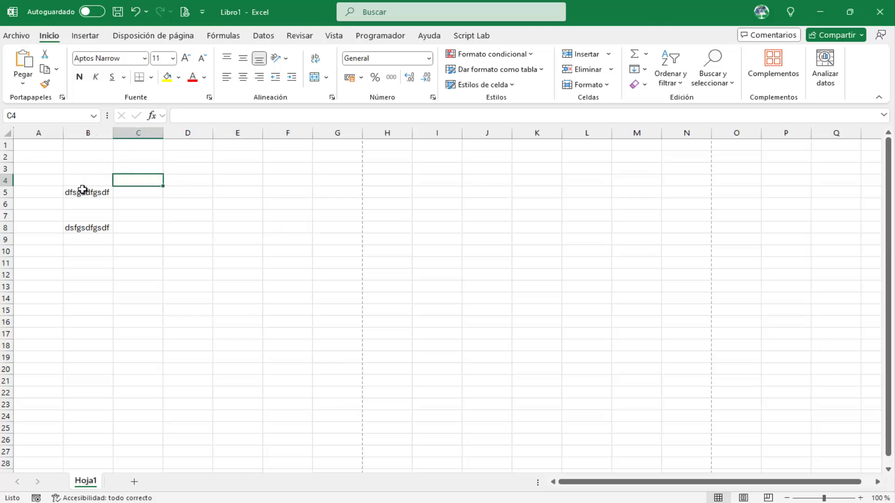
{"action": "left_click_drag", "start_coordinate": [82, 185], "coordinate": [89, 230]}
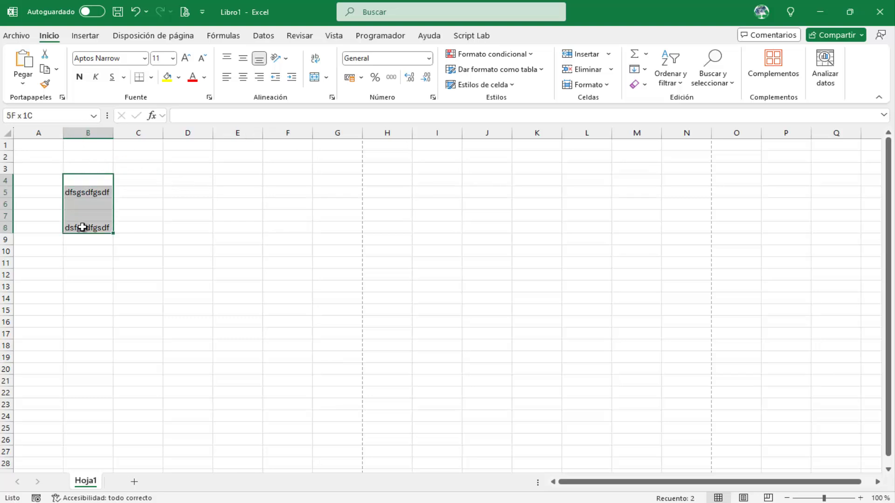
{"action": "right_click", "coordinate": [90, 192]}
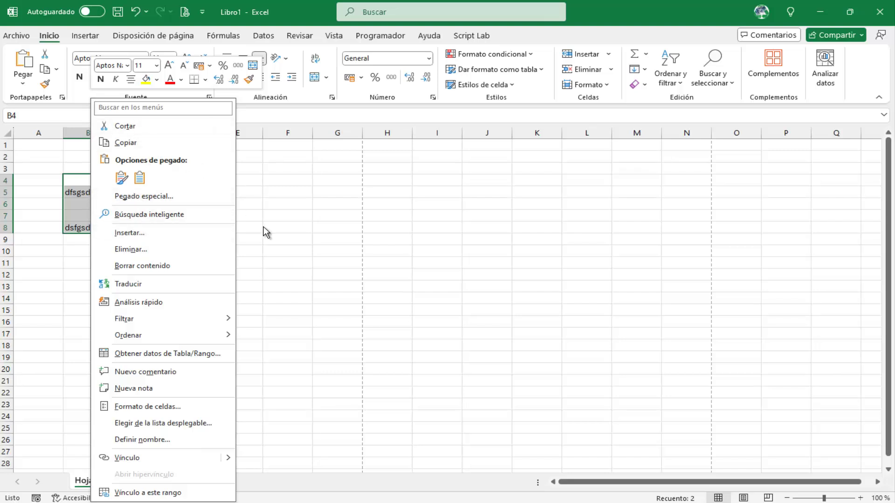
{"action": "key", "text": "Escape"}
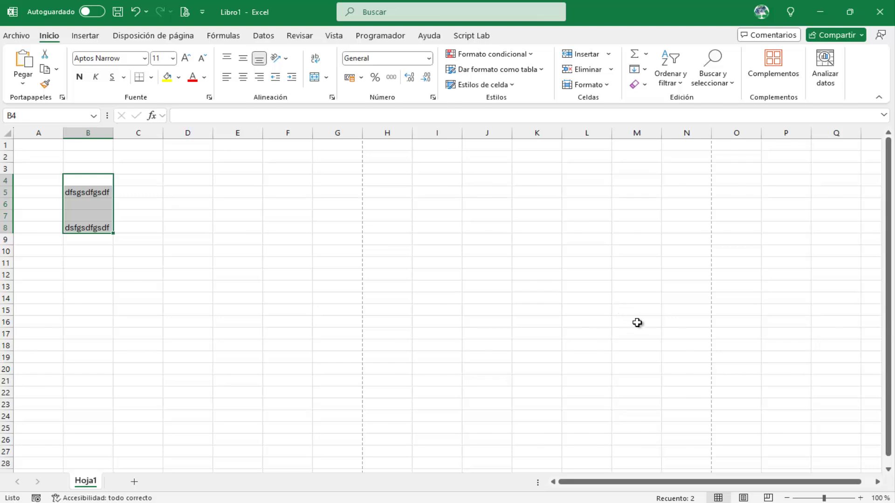
{"action": "left_click", "coordinate": [621, 309]}
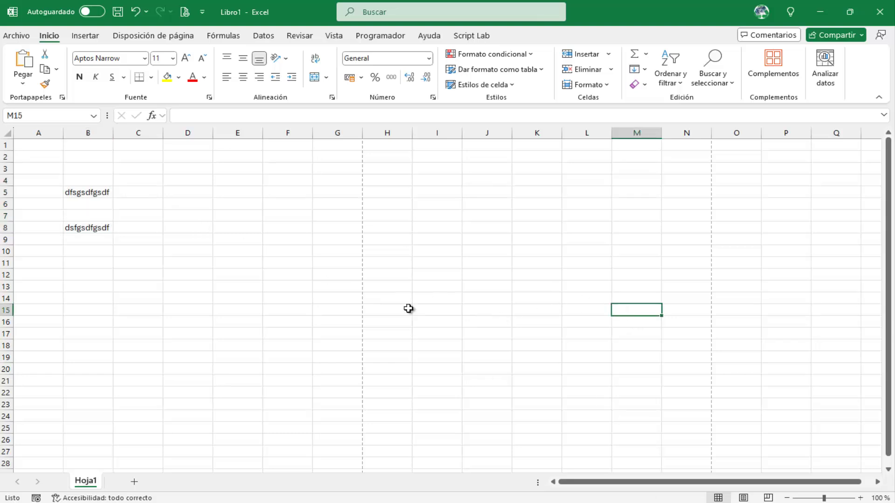